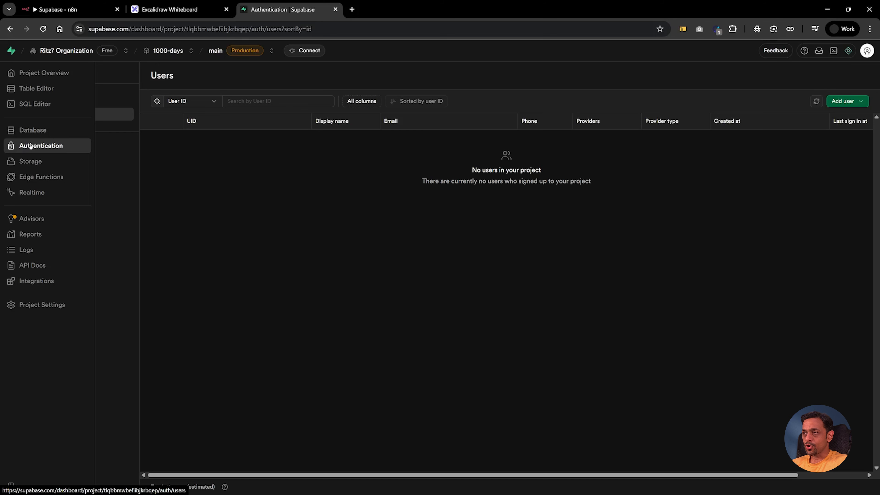
# Step: Browse Supabase Storage and Edge Functions, open the Realtime inspector, then open a new browser tab
pyautogui.click(31, 163)
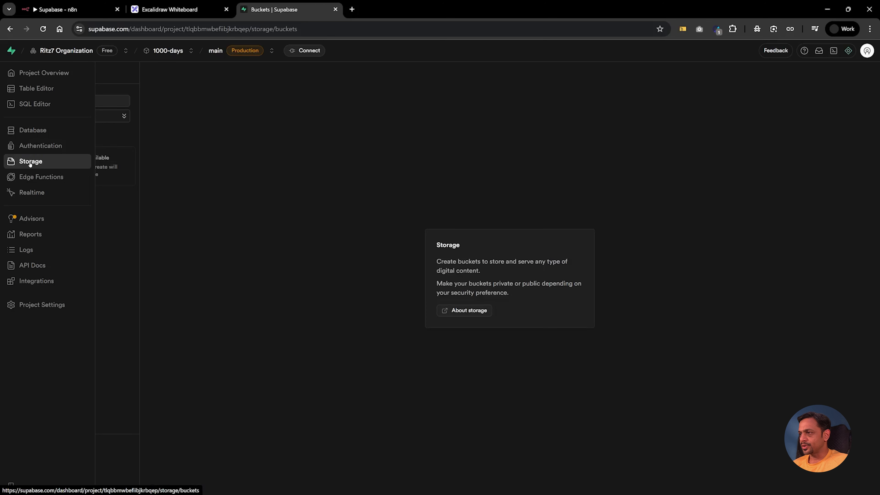
pyautogui.click(29, 177)
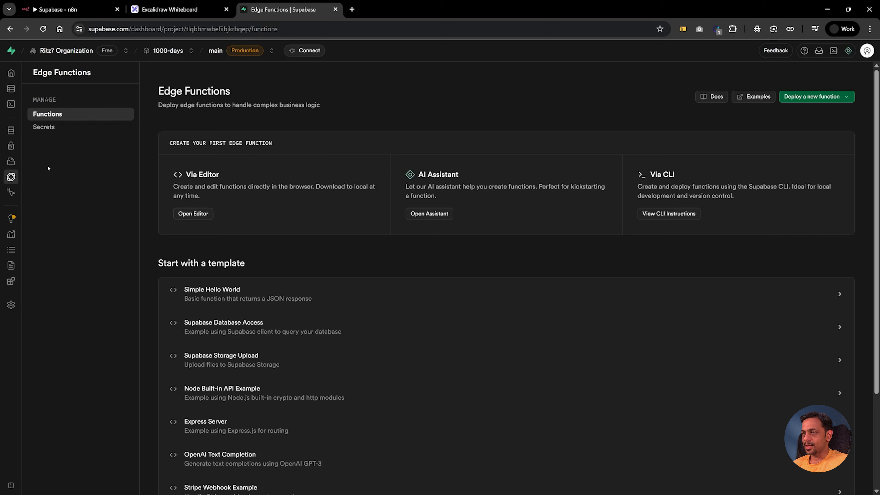
pyautogui.moveTo(24, 194)
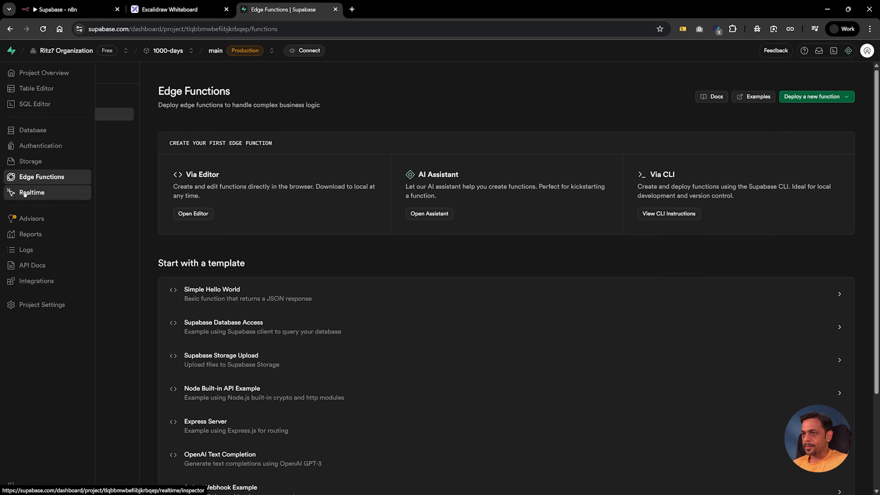
pyautogui.click(25, 193)
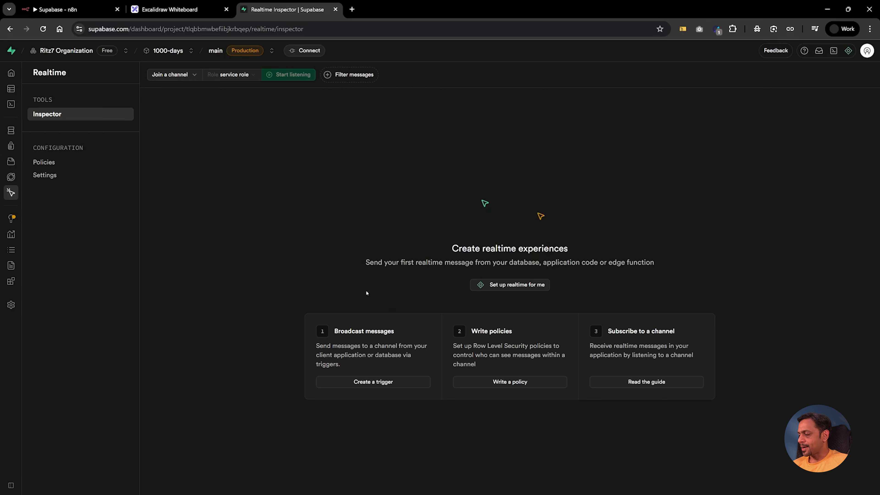
pyautogui.moveTo(13, 151)
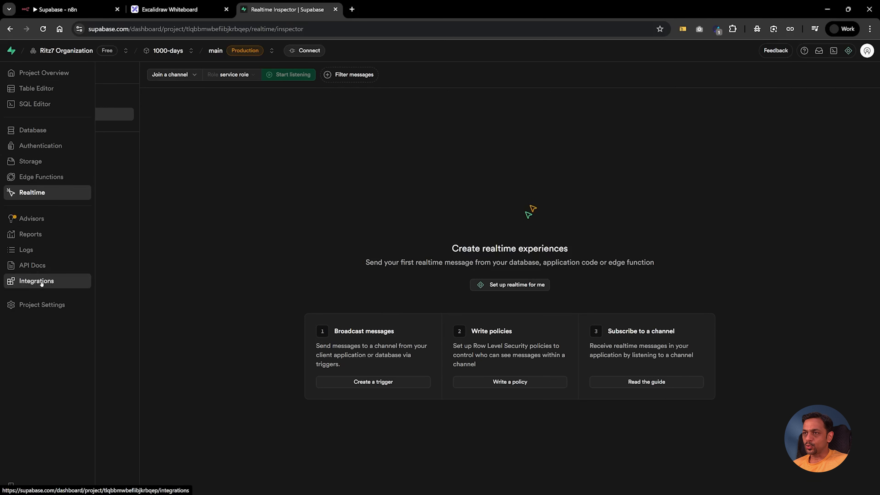
pyautogui.click(351, 9)
# Step: Go to ChatGPT and dismiss the welcome and login popups without signing in
pyautogui.write('chat')
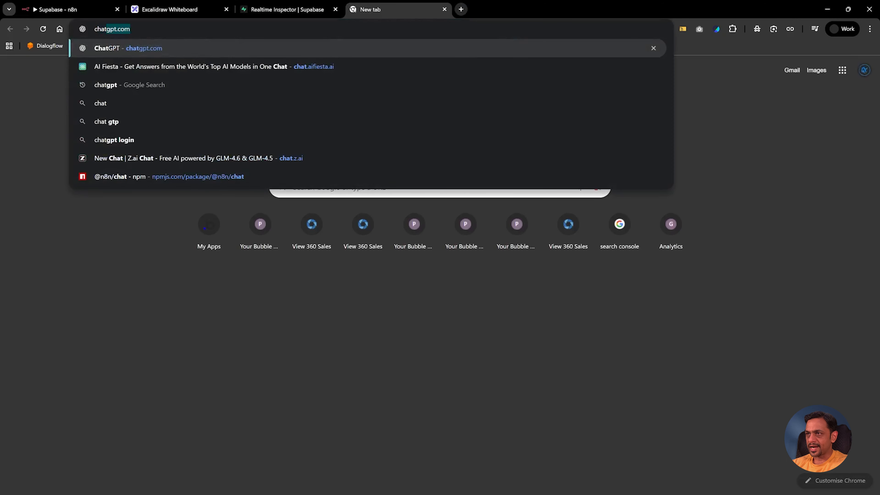
pyautogui.press('Return')
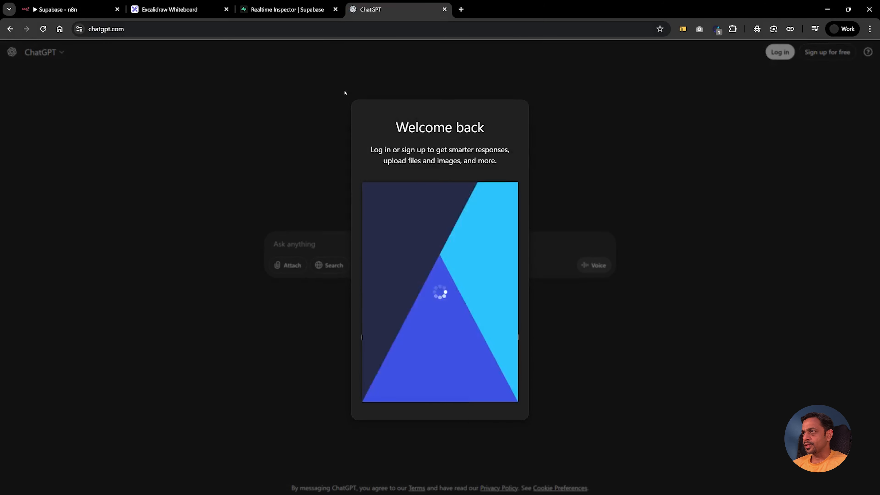
pyautogui.click(511, 189)
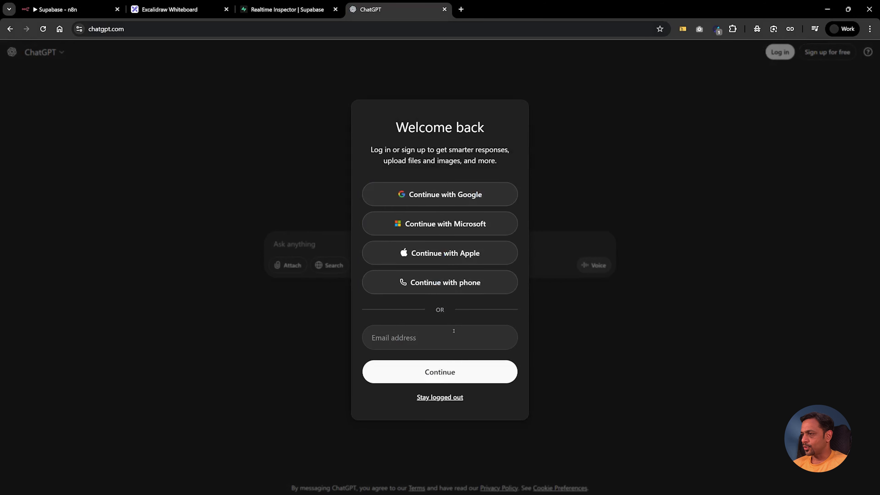
pyautogui.click(428, 398)
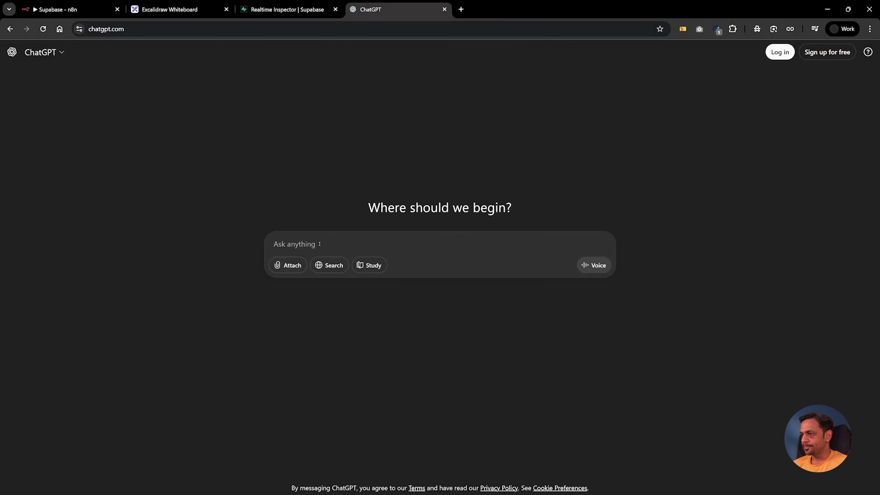
# Step: Ask ChatGPT for SQL to create a Supabase client-information database and copy the code
pyautogui.write('Can you')
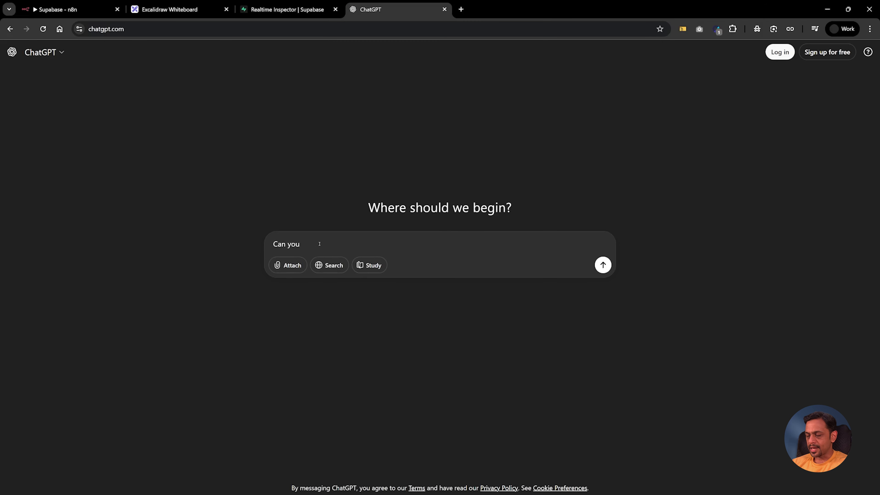
pyautogui.write(' create a sql q')
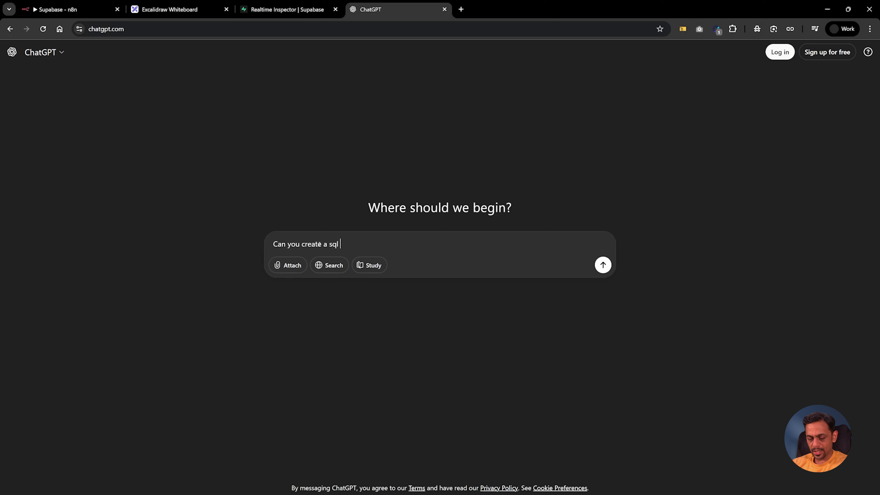
pyautogui.write('uery to creeat')
pyautogui.press('BackSpace')
pyautogui.press('BackSpace')
pyautogui.press('BackSpace')
pyautogui.write('ate database on Supabase for client information')
pyautogui.press('Return')
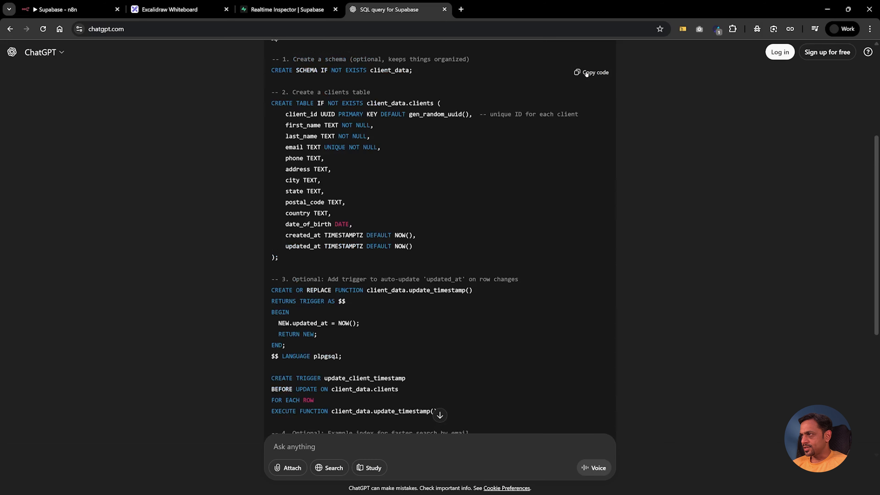
pyautogui.click(585, 73)
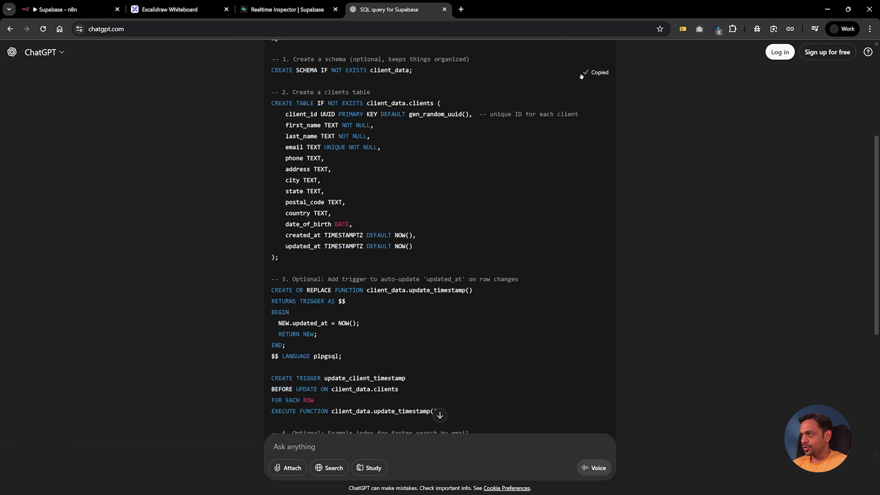
pyautogui.click(266, 10)
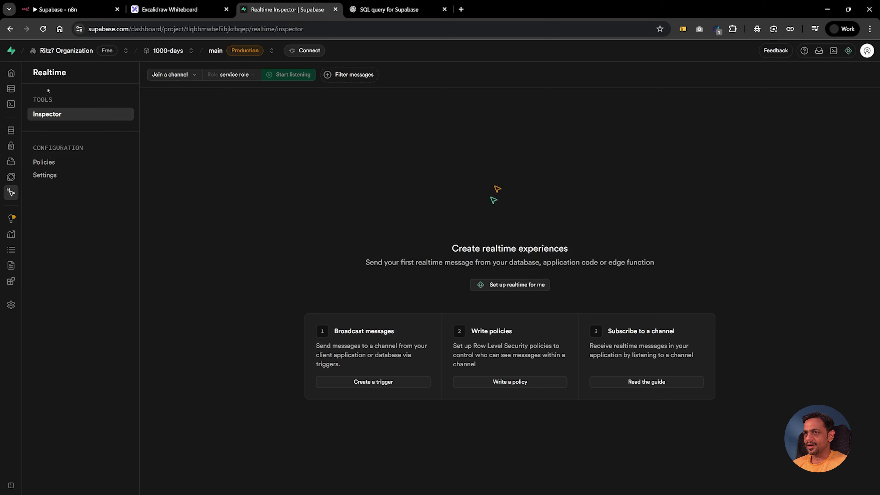
# Step: Paste the copied SQL into a new SQL Editor query and run it
pyautogui.moveTo(13, 134)
pyautogui.click(27, 102)
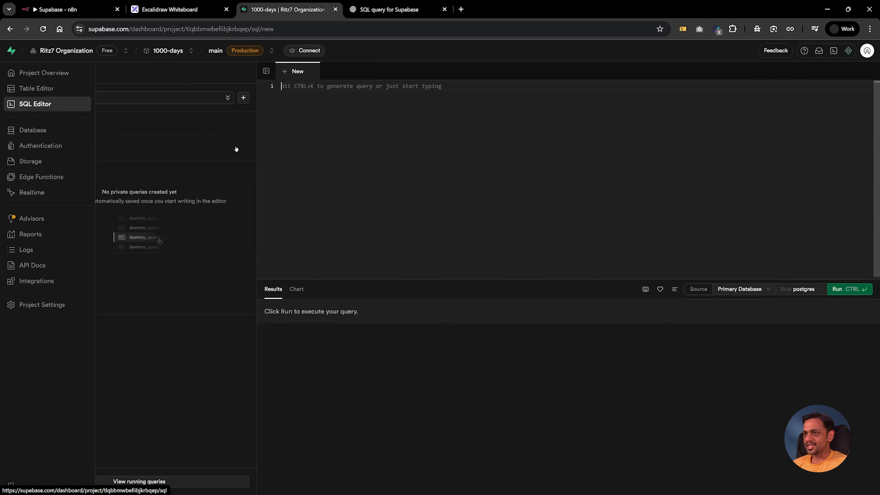
pyautogui.hotkey('ctrl', 'v')
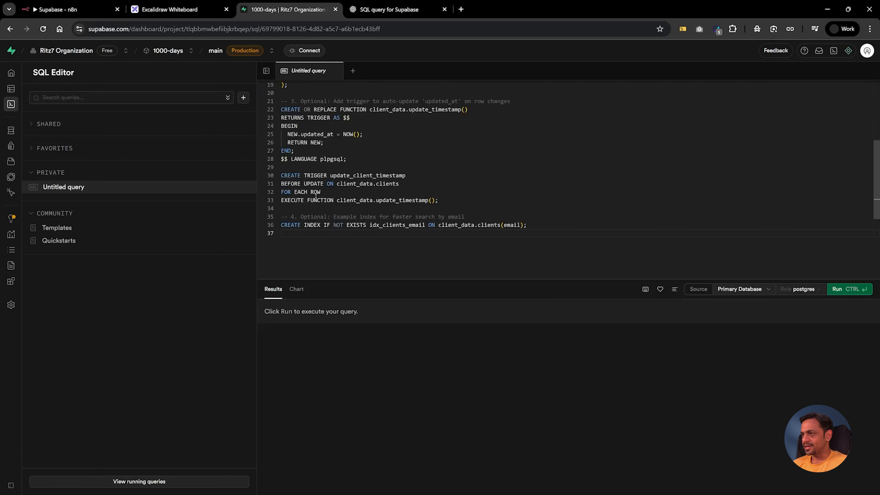
pyautogui.click(840, 289)
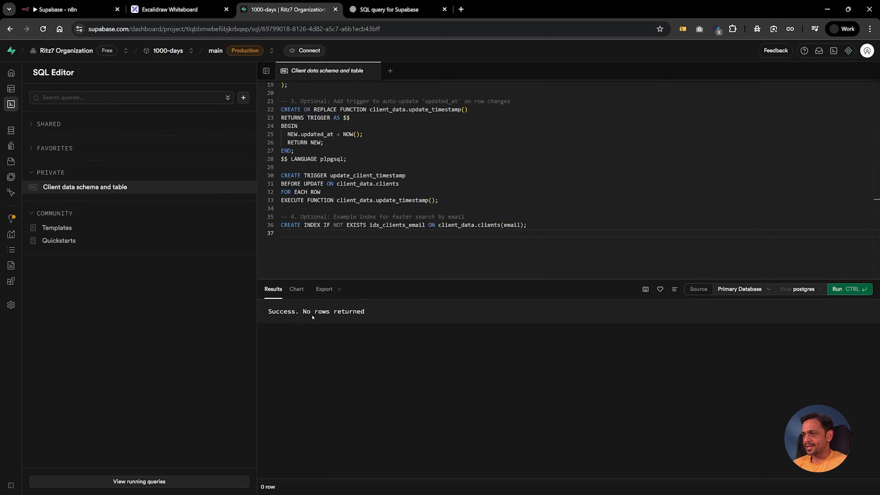
# Step: Browse the database tables and view the empty Client-Info table
pyautogui.moveTo(20, 130)
pyautogui.click(20, 130)
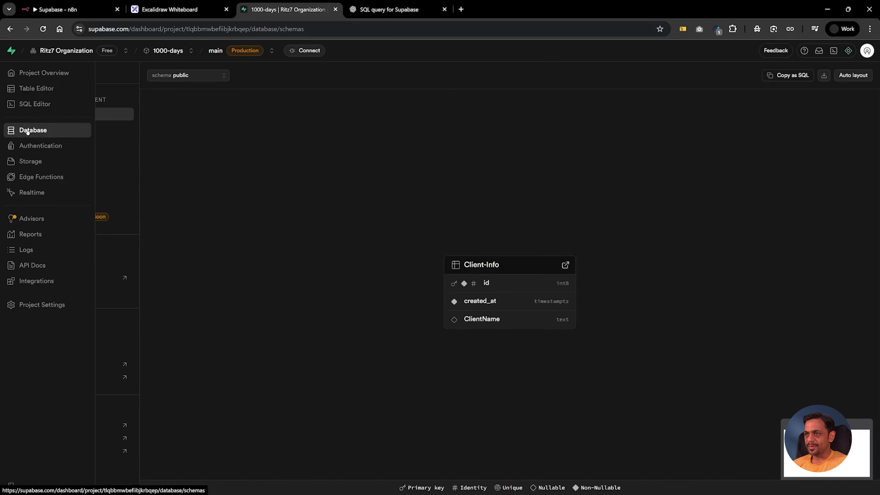
pyautogui.click(42, 127)
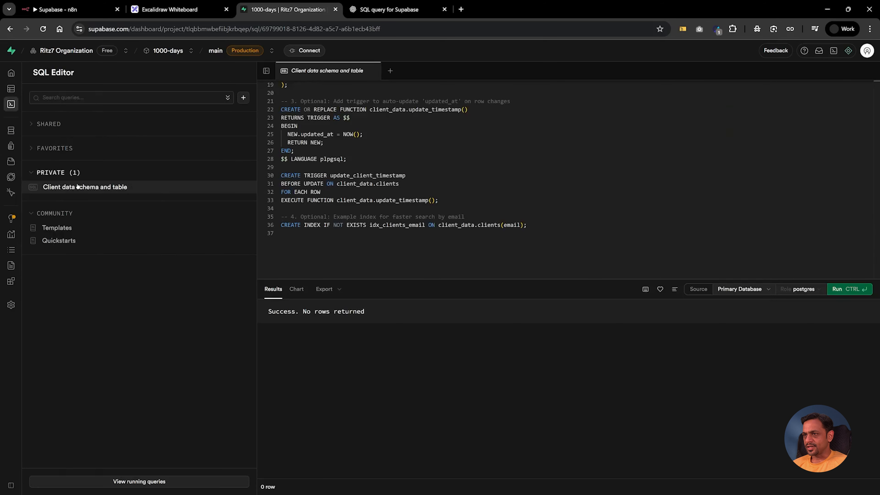
pyautogui.click(24, 90)
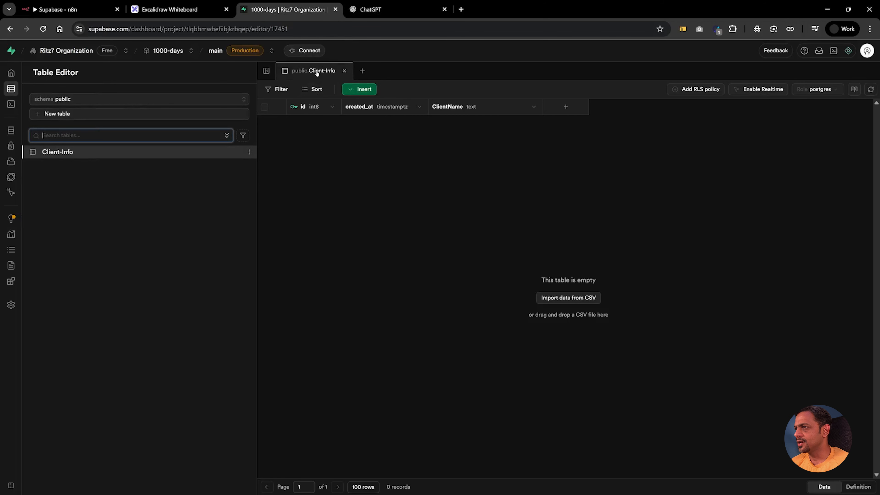
# Step: Ask ChatGPT for a Supabase query changing Client-Info's columns and copy the Option 1 SQL
pyautogui.click(367, 10)
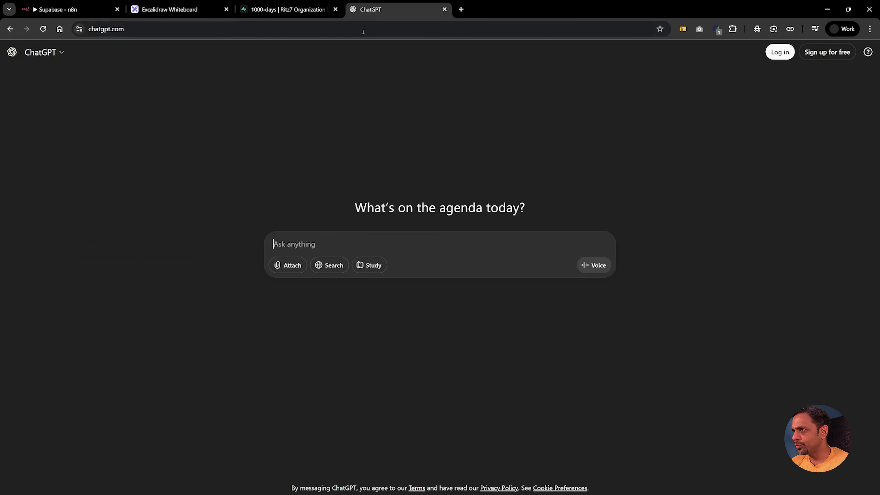
pyautogui.write('W')
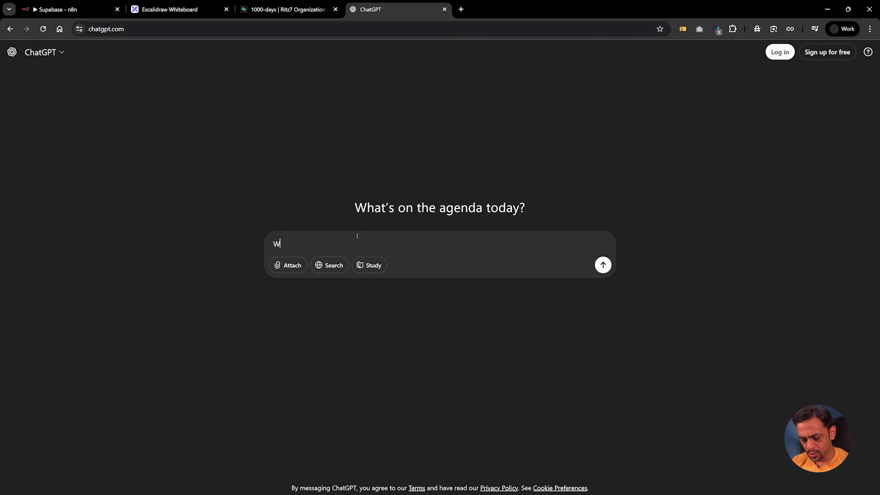
pyautogui.write('e have a t')
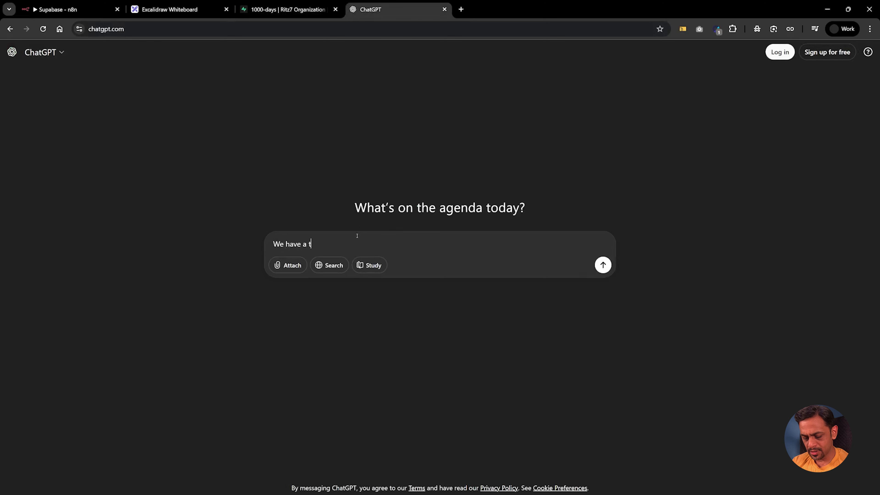
pyautogui.write('able called Client-Info and we ne')
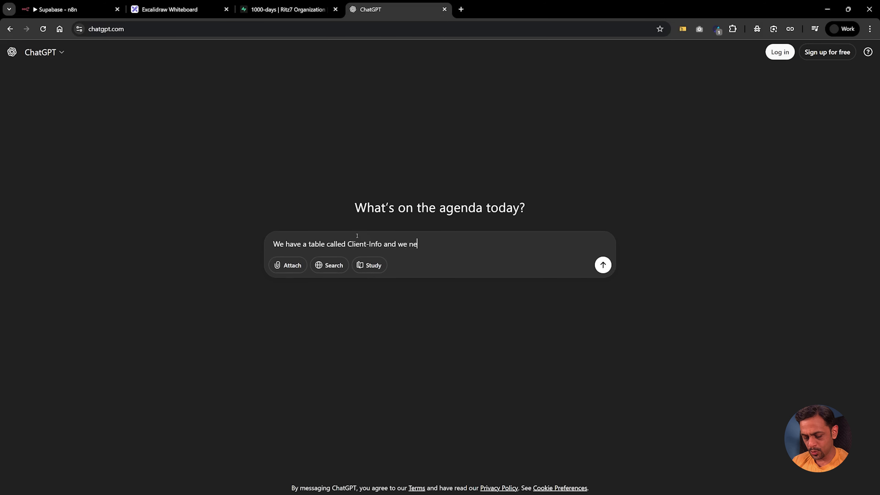
pyautogui.write('ed to change the ')
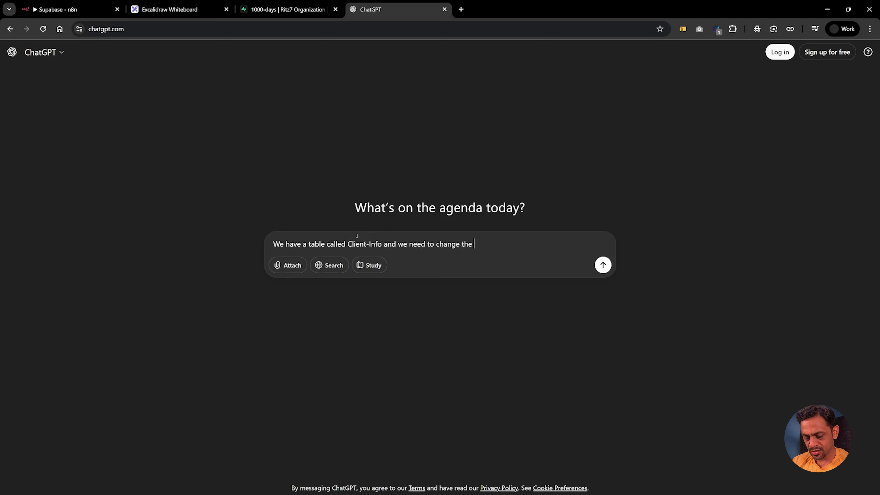
pyautogui.write('columns required for s')
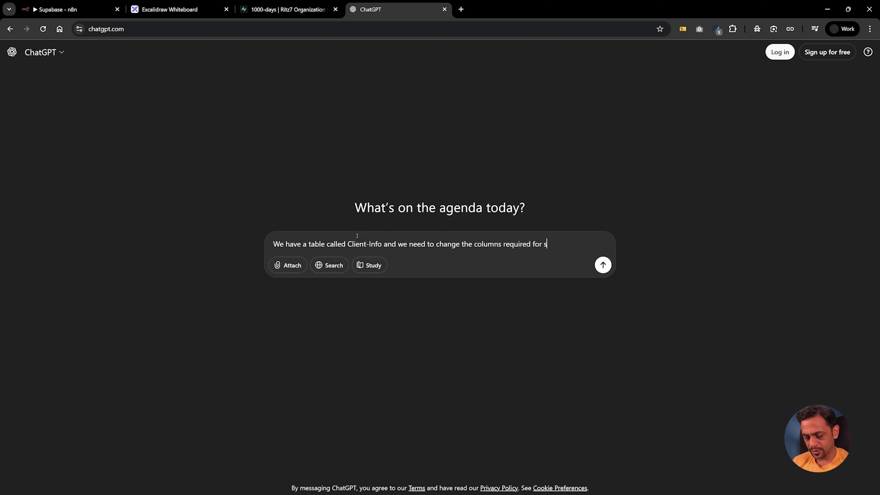
pyautogui.write('toring all client informatio')
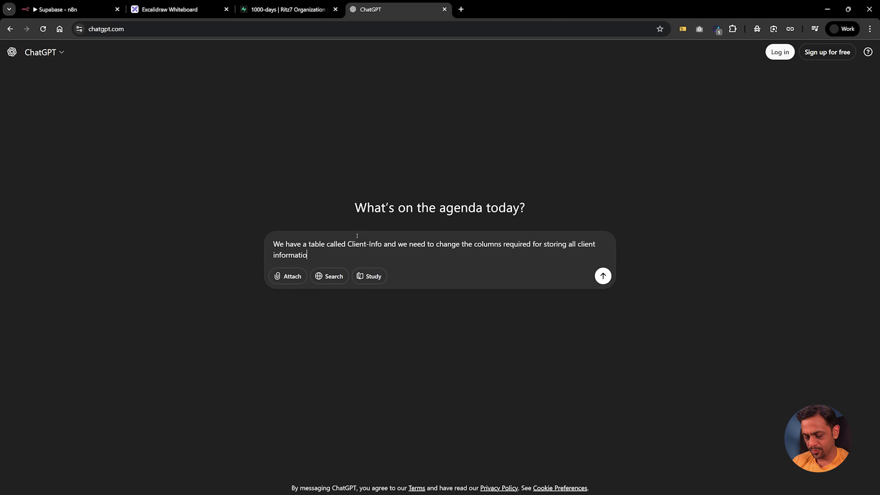
pyautogui.write('n like, name, e')
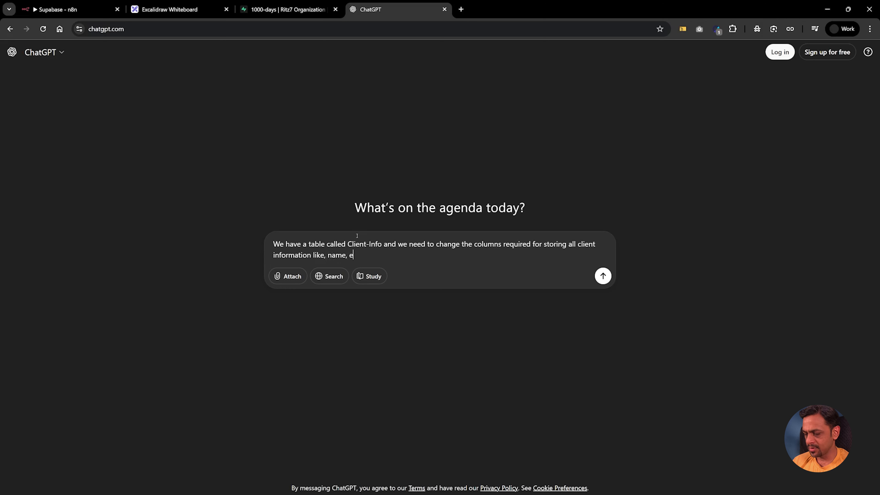
pyautogui.write('mail, phone number, ')
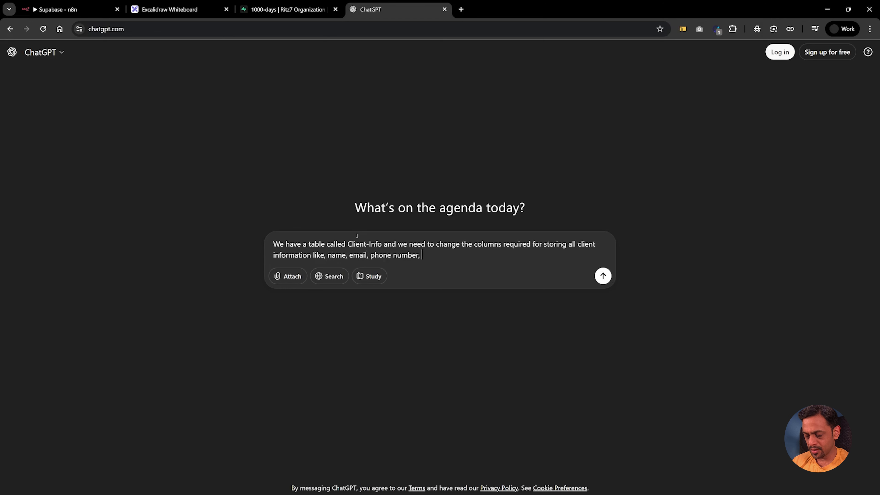
pyautogui.write('country and date.')
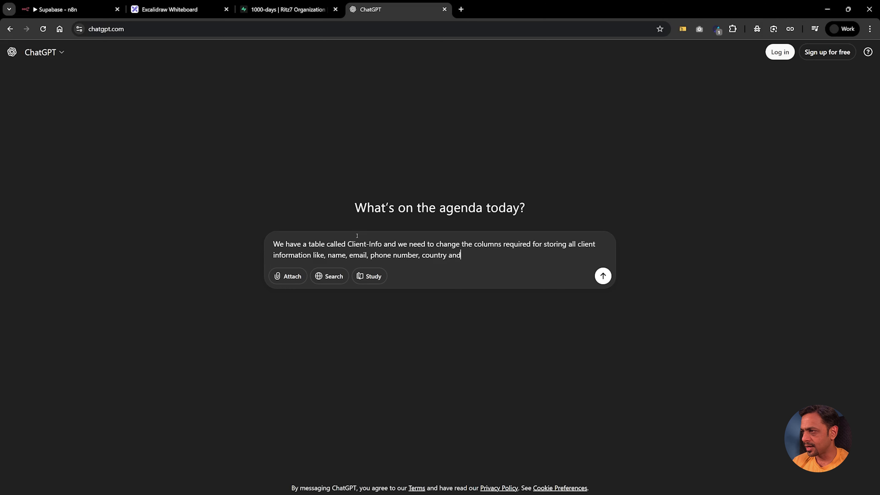
pyautogui.hotkey('shift', 'Return')
pyautogui.hotkey('shift', 'Return')
pyautogui.write('Could you ple')
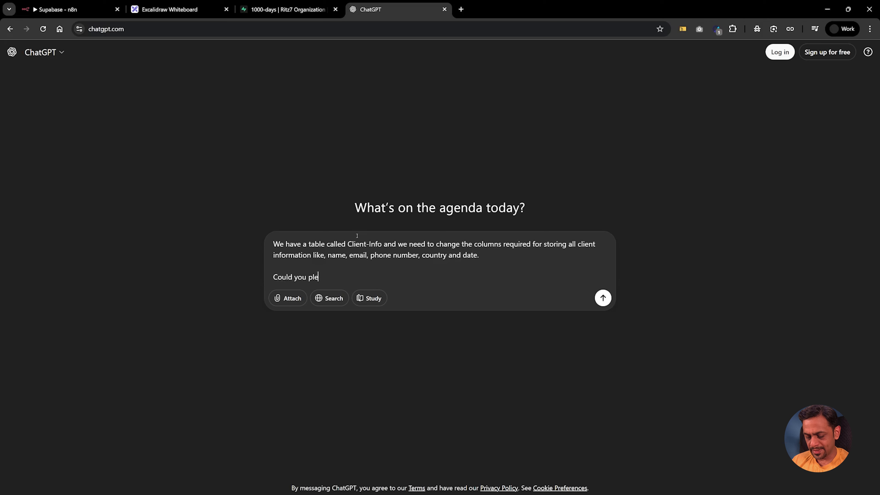
pyautogui.write('ase give me the query')
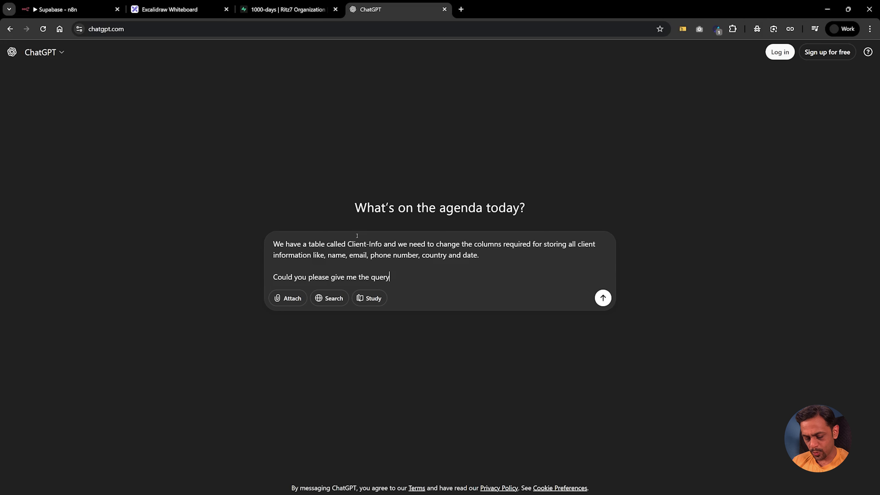
pyautogui.write(' toi make this update')
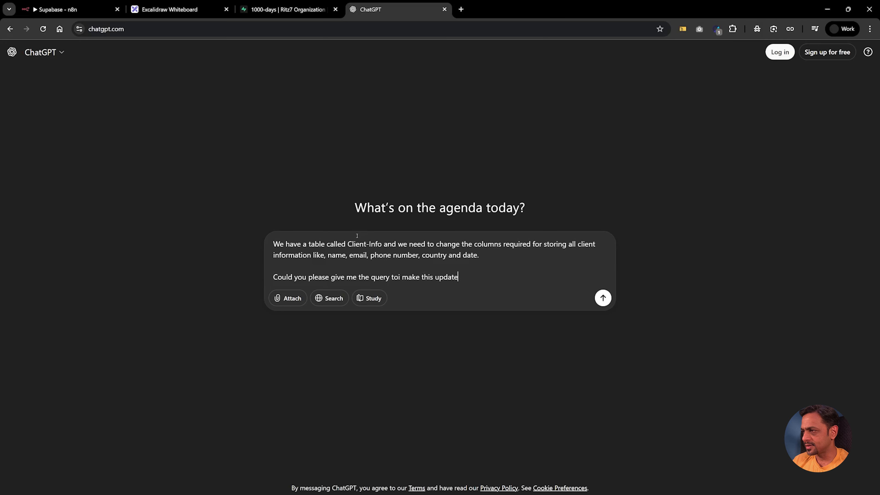
pyautogui.write('?')
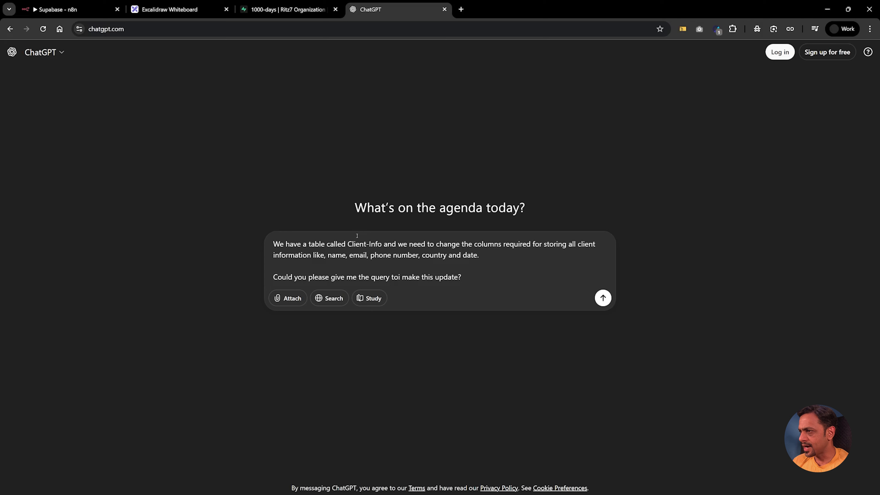
pyautogui.hotkey('shift', 'Return')
pyautogui.hotkey('shift', 'Return')
pyautogui.write('this is for Supabase.')
pyautogui.press('Return')
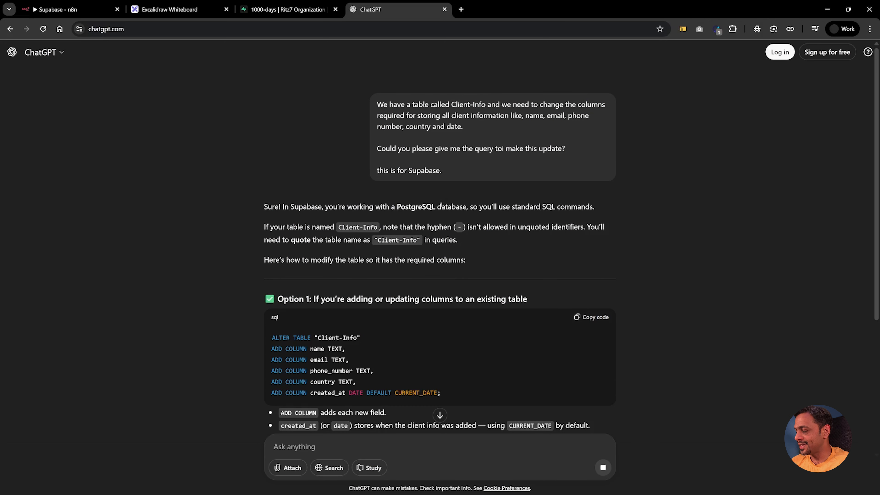
pyautogui.scroll(-3, 274, 242)
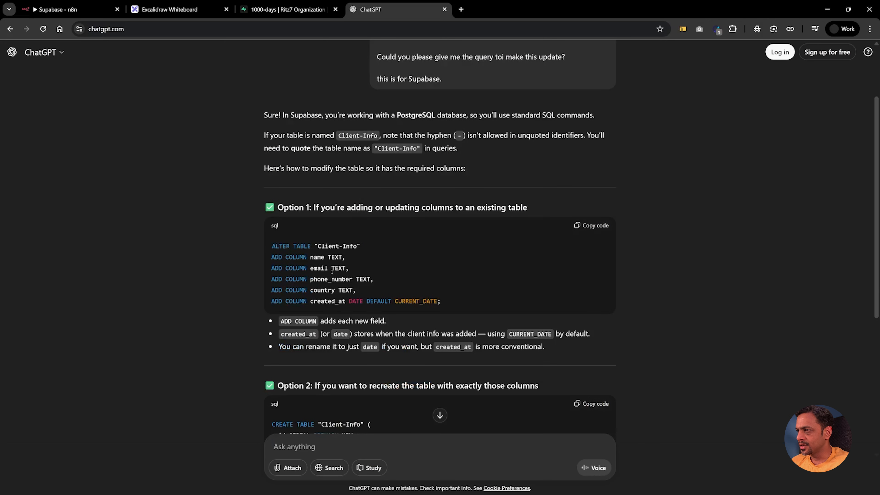
pyautogui.click(589, 226)
# Step: Paste ChatGPT's ALTER TABLE query into the SQL Editor and run it
pyautogui.click(280, 11)
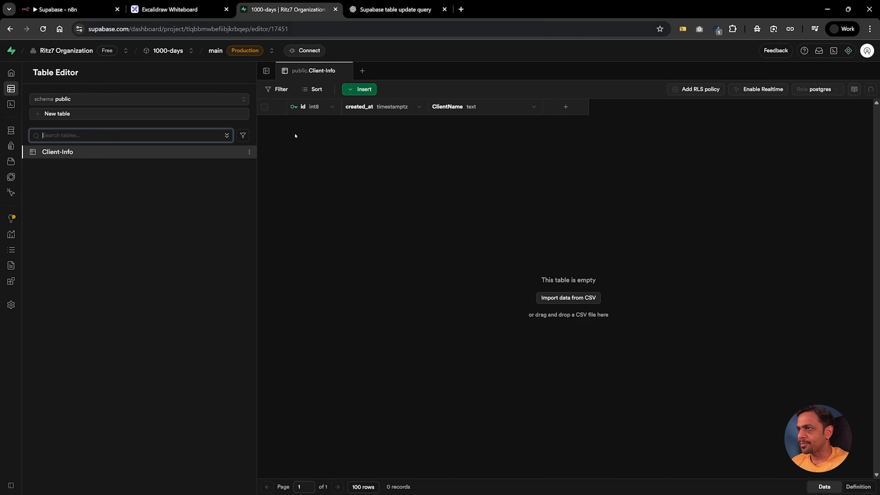
pyautogui.click(42, 104)
pyautogui.hotkey('ctrl', 'v')
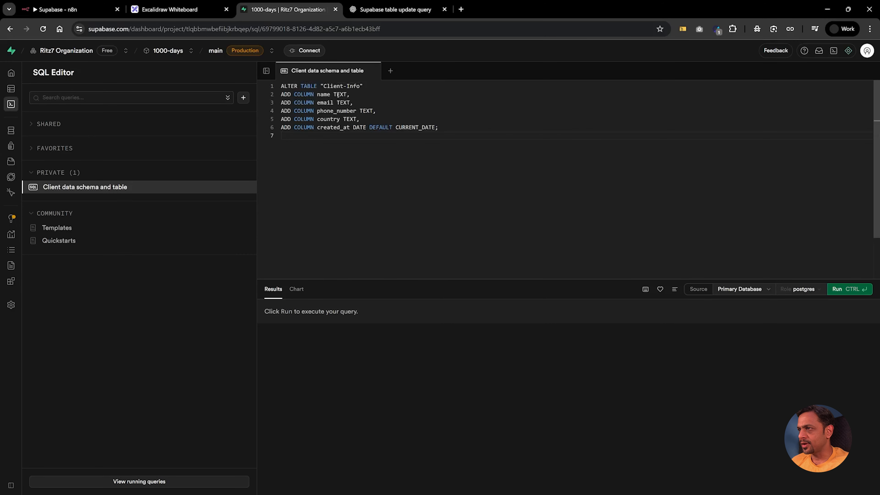
pyautogui.click(21, 89)
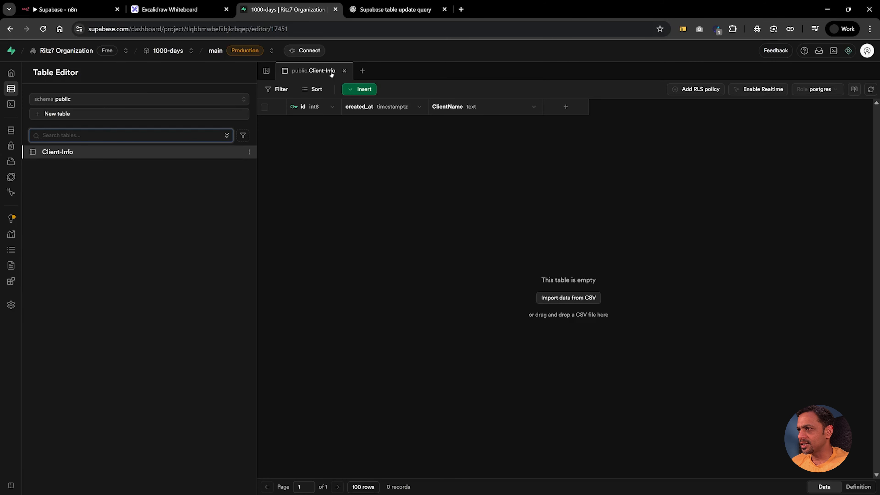
pyautogui.click(21, 104)
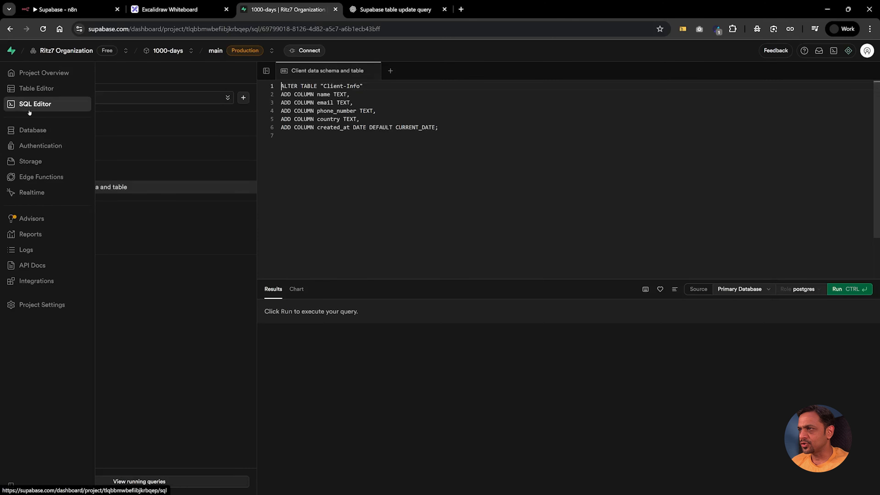
pyautogui.click(466, 131)
pyautogui.press('Return')
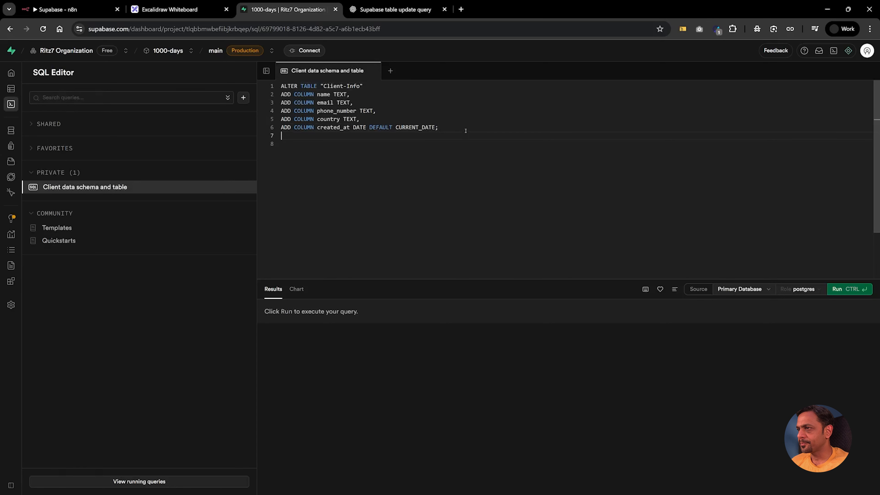
pyautogui.press('BackSpace')
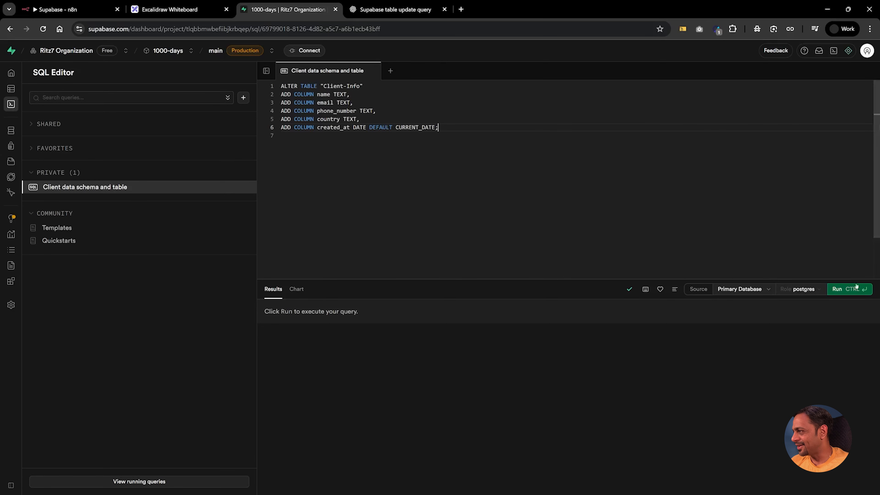
pyautogui.click(847, 288)
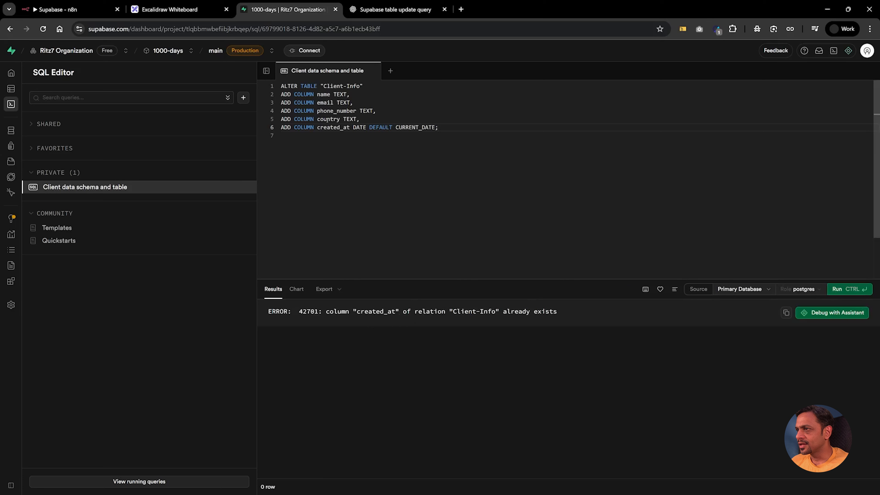
# Step: Remove the created_at and name lines, add 'ADD column date DATE', rerun, and view Client-Info
pyautogui.moveTo(281, 128); pyautogui.dragTo(446, 129)
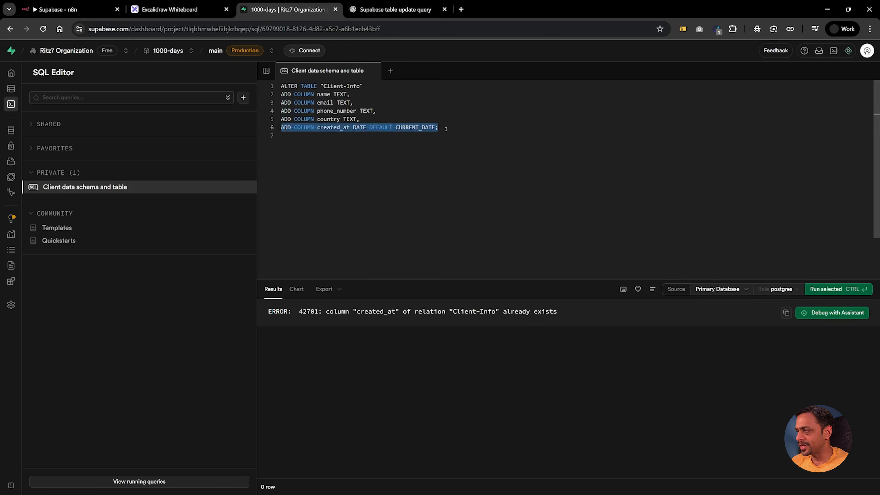
pyautogui.press('BackSpace')
pyautogui.press('BackSpace')
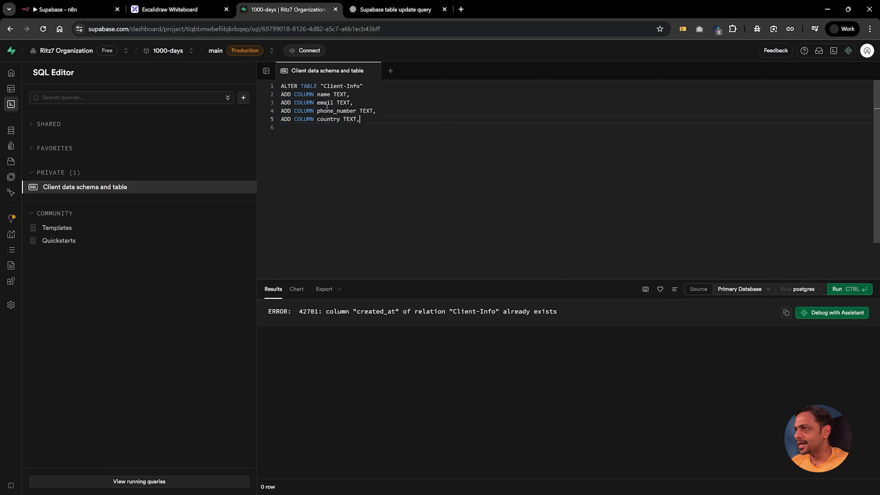
pyautogui.hotkey('shift', 'Home')
pyautogui.press('BackSpace')
pyautogui.press('BackSpace')
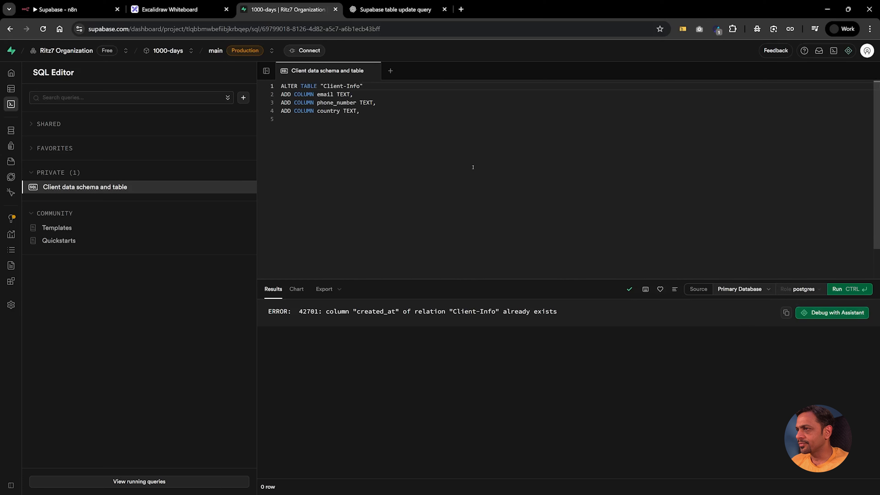
pyautogui.click(371, 110)
pyautogui.press('Return')
pyautogui.write('ADD column date DATE')
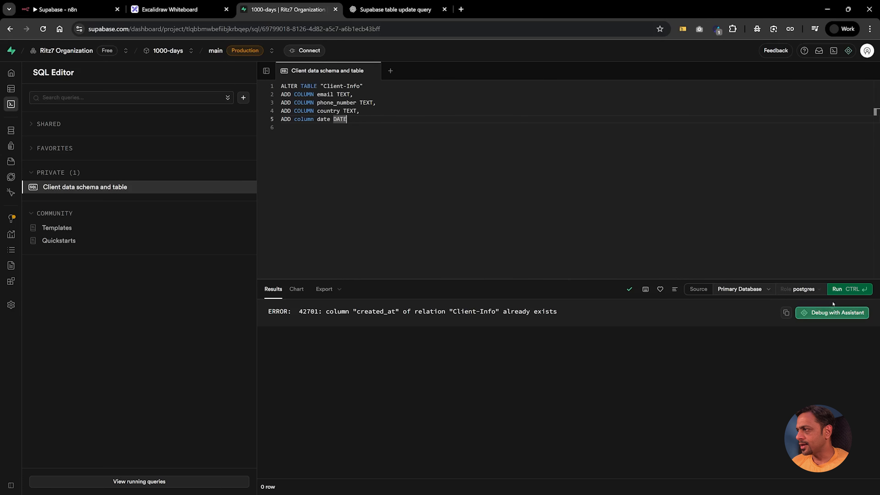
pyautogui.click(840, 291)
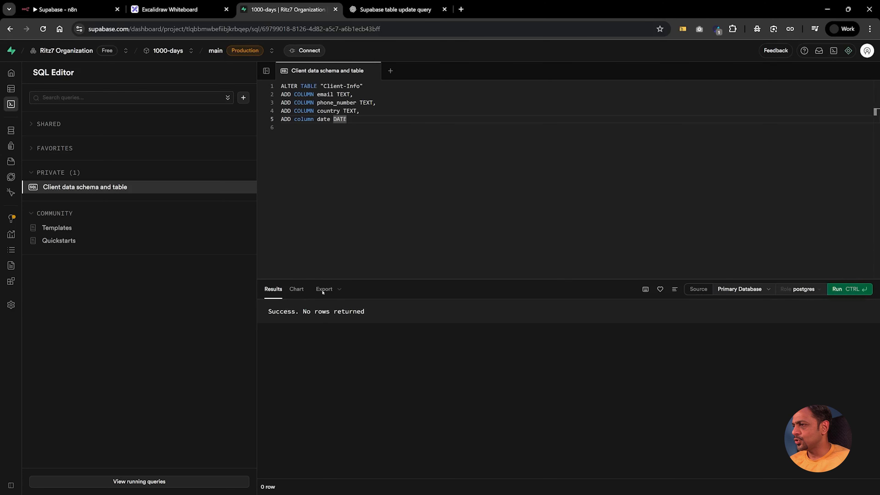
pyautogui.click(11, 89)
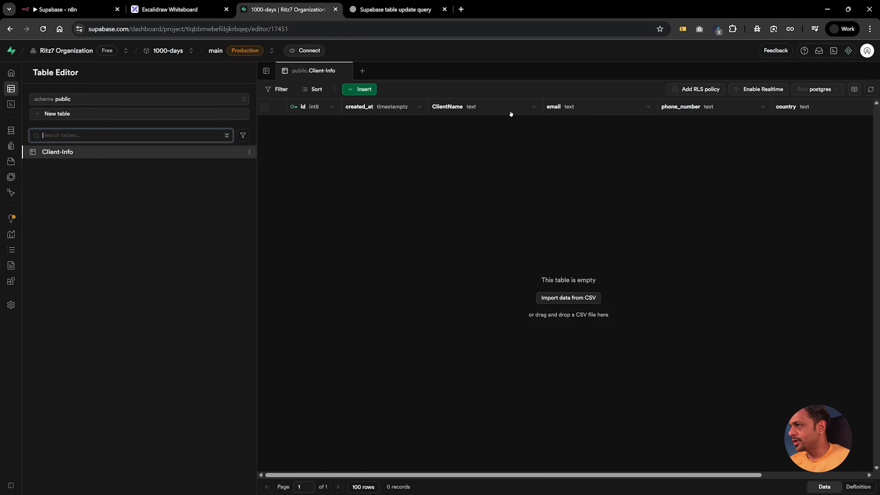
# Step: Scroll the Client-Info grid right to inspect the new date column
pyautogui.hscroll(3, 789, 125)
pyautogui.click(783, 108)
pyautogui.hscroll(-3, 700, 166)
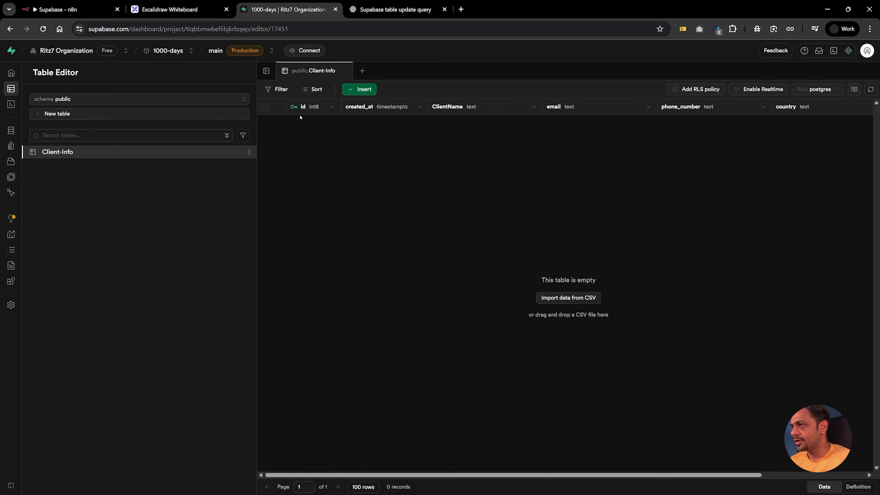
# Step: Glance at the ChatGPT answer, then move to the Excalidraw whiteboard
pyautogui.click(384, 10)
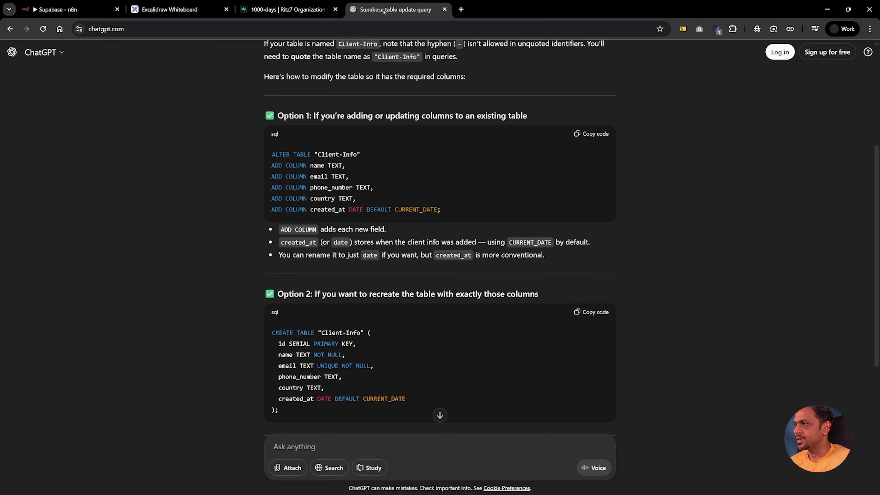
pyautogui.click(317, 10)
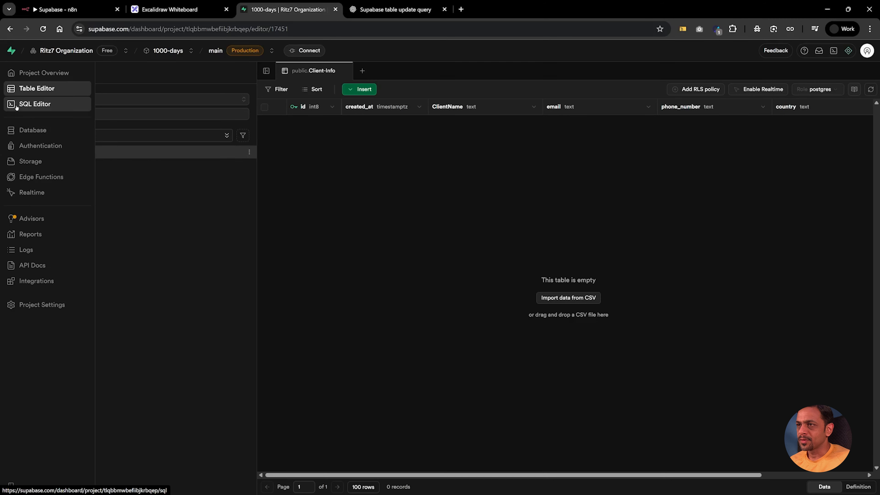
pyautogui.click(194, 10)
pyautogui.scroll(-10, 416, 195)
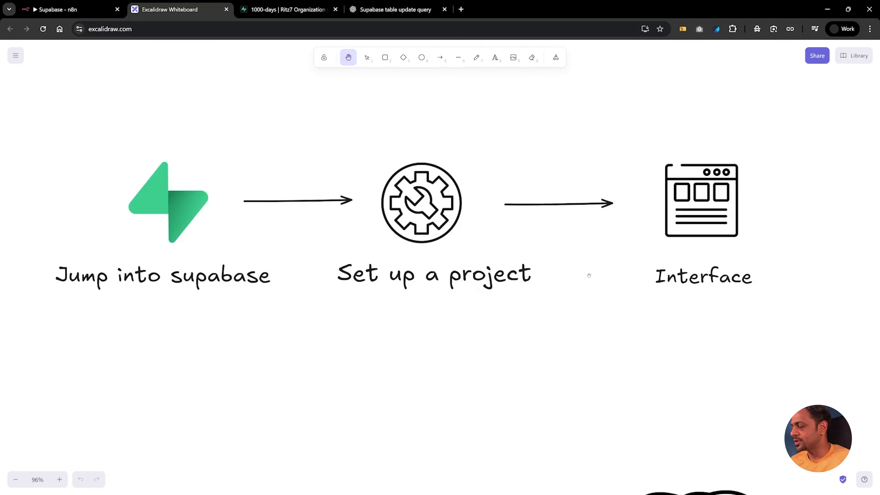
# Step: Scroll the Excalidraw canvas down to the 'Why Supabase is slower' notes
pyautogui.scroll(-6, 588, 275)
pyautogui.scroll(-2, 588, 275)
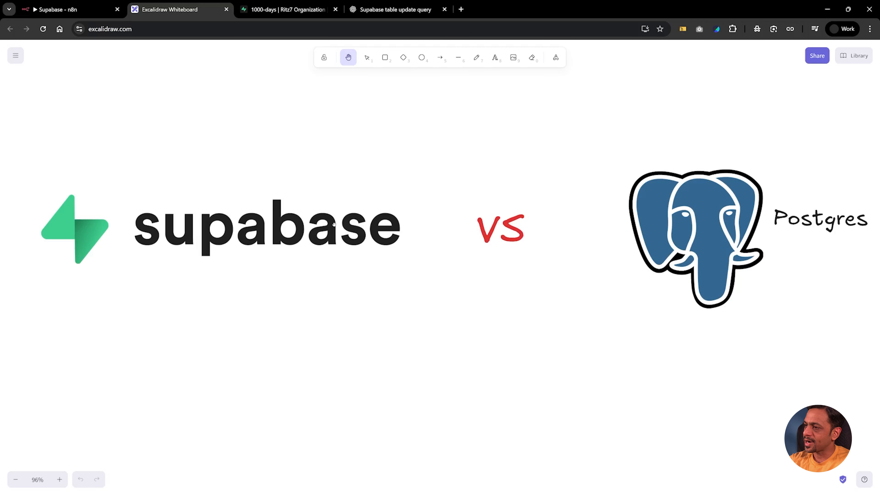
pyautogui.scroll(-15, 334, 224)
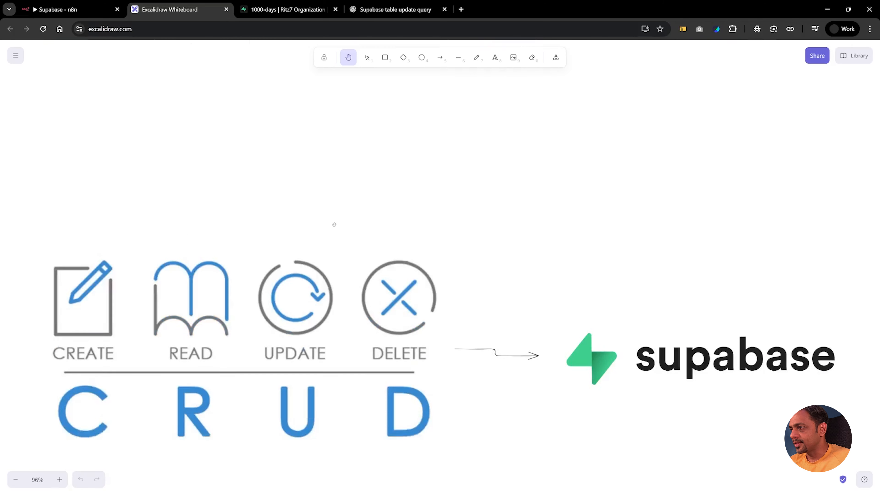
pyautogui.scroll(-9, 334, 224)
pyautogui.scroll(4, 334, 224)
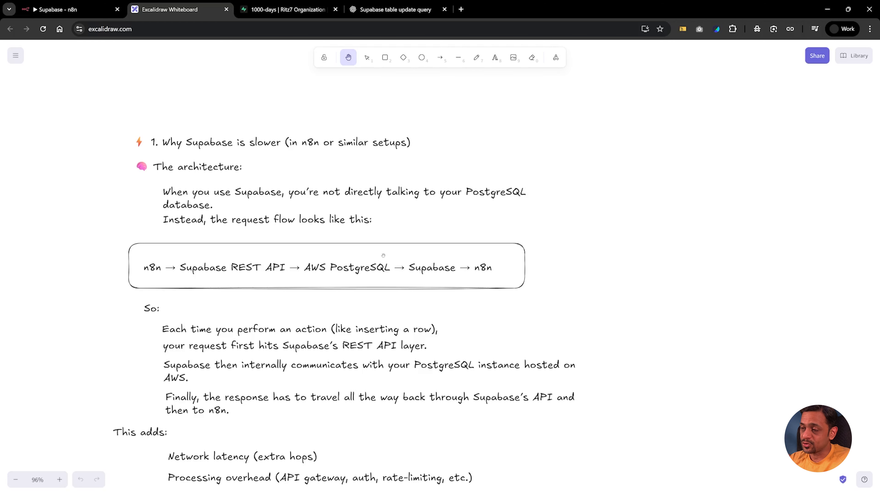
# Step: Scroll through the remaining comparison notes, then switch to the empty Supabase workflow in n8n
pyautogui.scroll(-7, 382, 255)
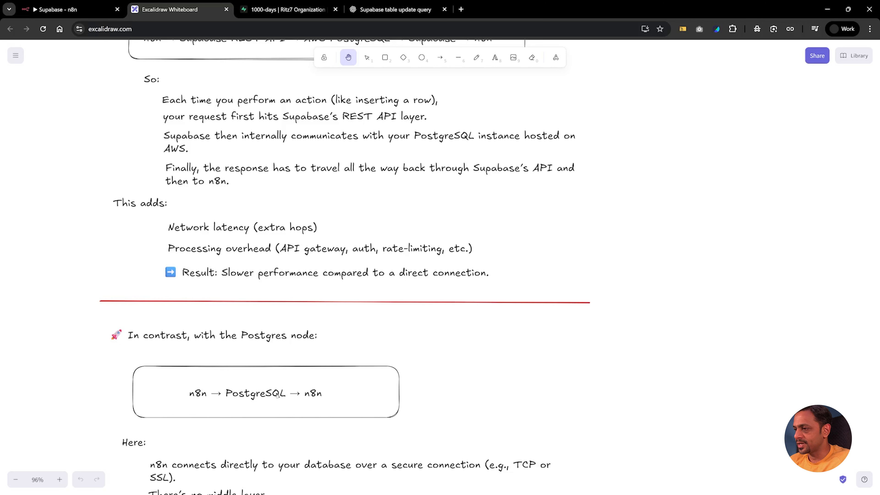
pyautogui.scroll(-3, 336, 385)
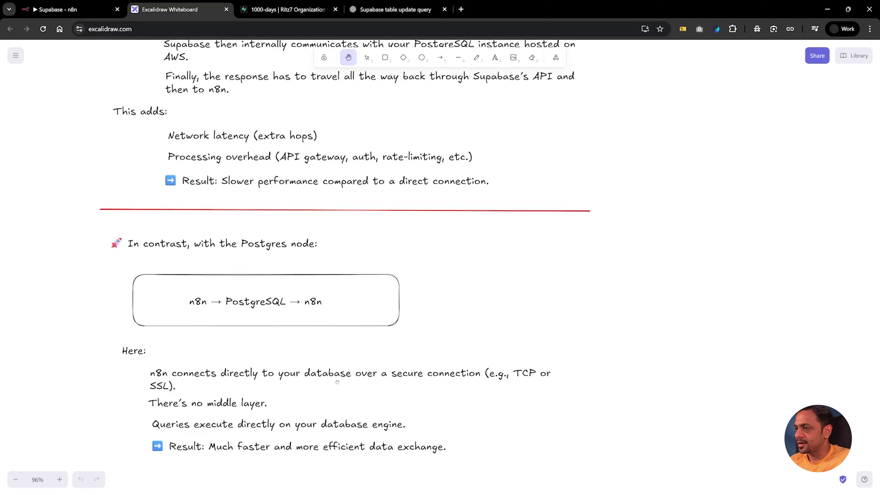
pyautogui.scroll(-3, 336, 386)
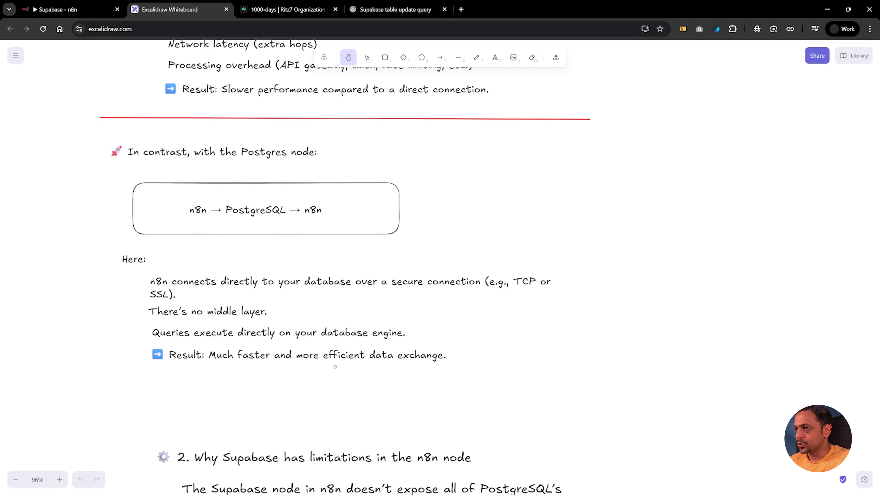
pyautogui.scroll(3, 258, 283)
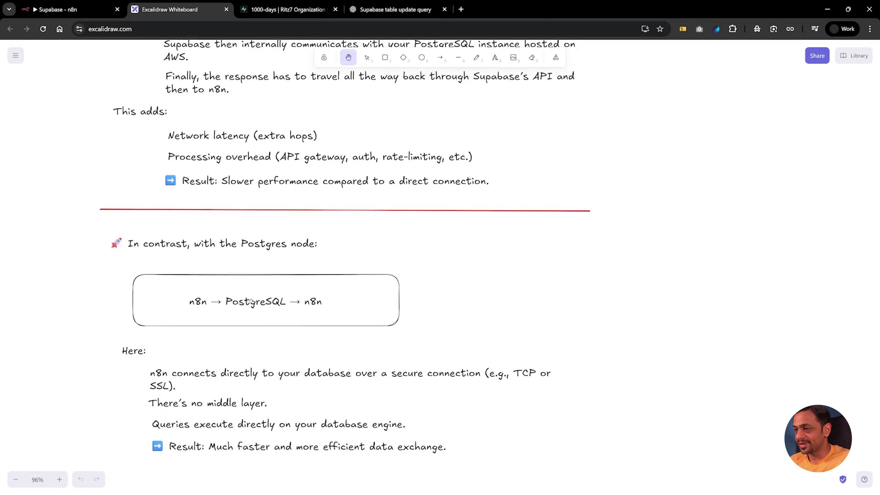
pyautogui.scroll(-3, 251, 301)
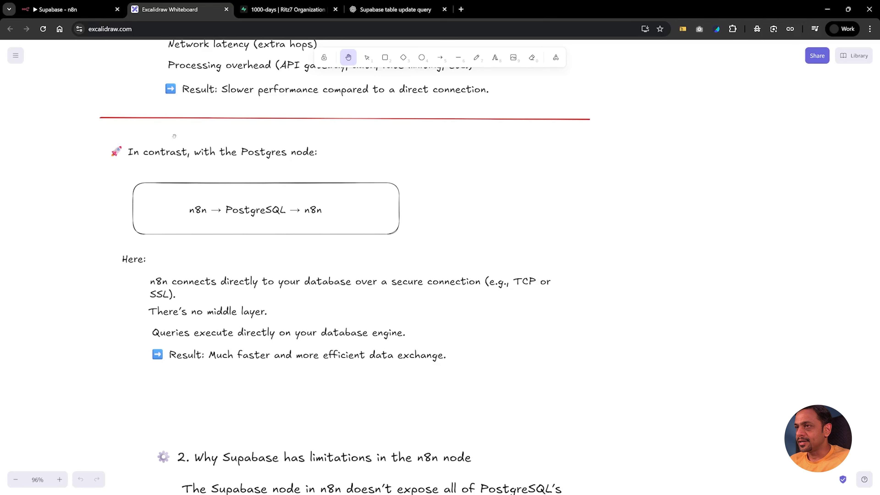
pyautogui.click(68, 11)
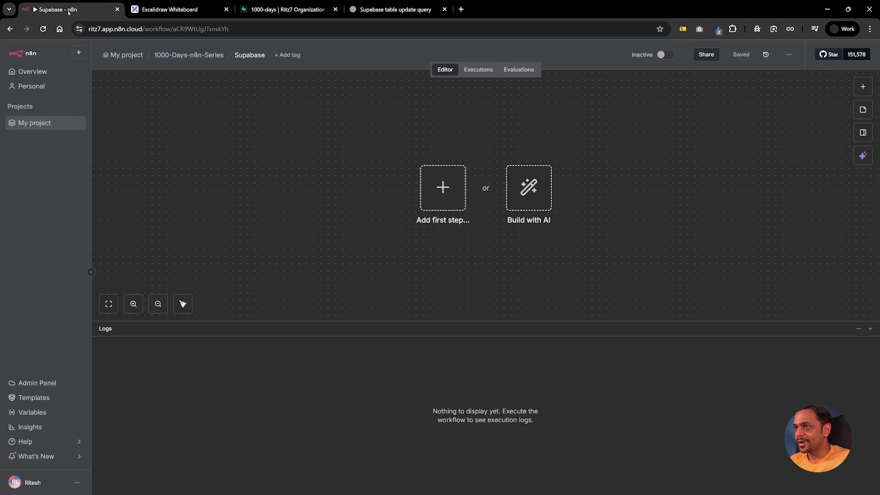
# Step: Search the node list for Supabase and Postgres and review their available actions
pyautogui.click(459, 190)
pyautogui.write('supb')
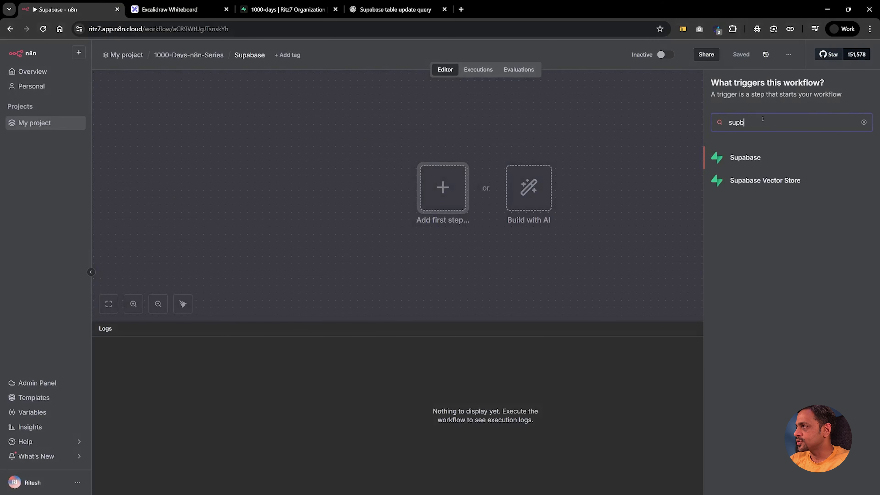
pyautogui.click(758, 157)
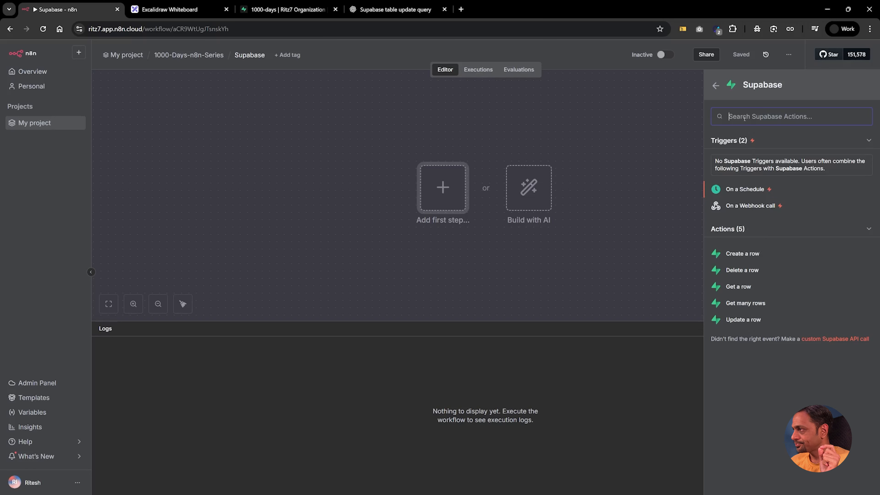
pyautogui.click(720, 91)
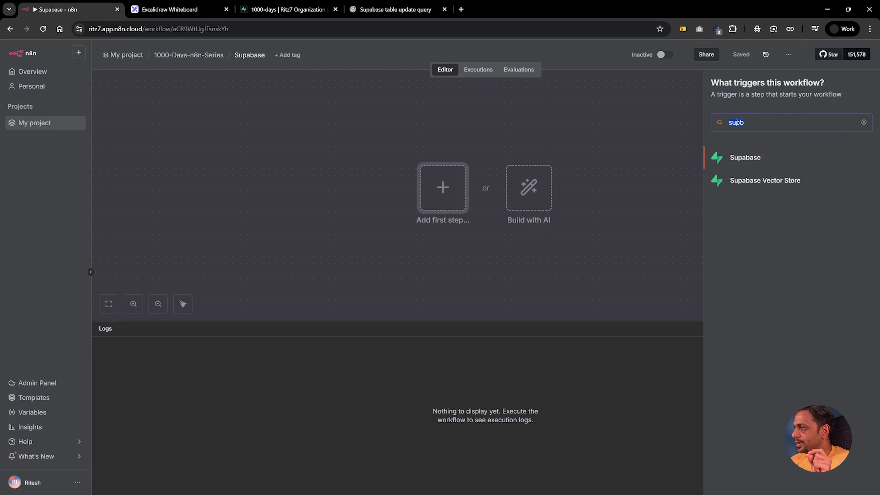
pyautogui.write('pot')
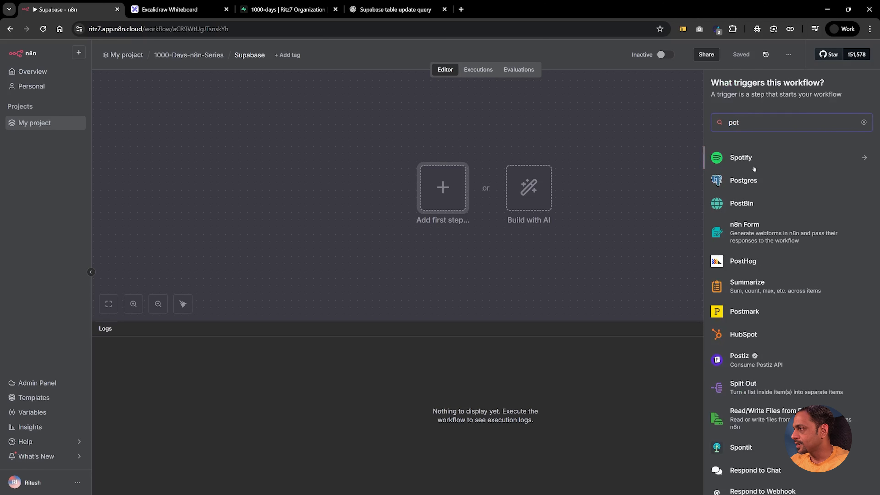
pyautogui.click(752, 181)
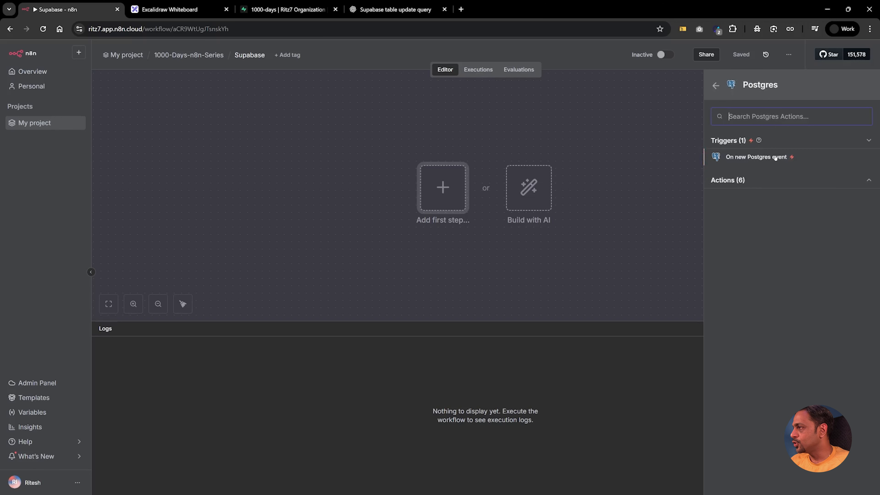
pyautogui.click(768, 181)
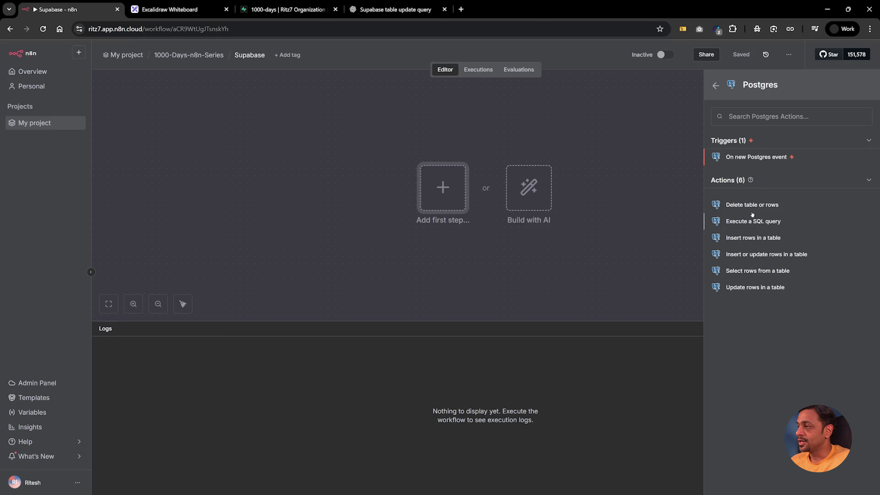
pyautogui.click(610, 191)
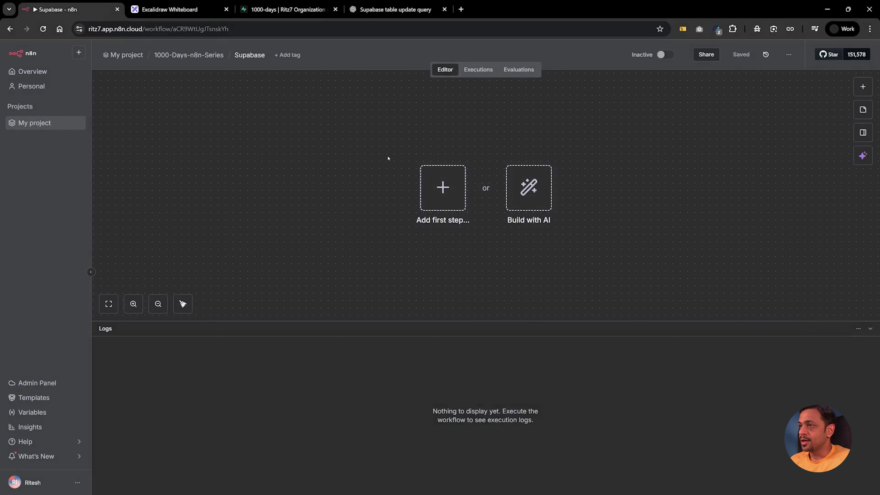
# Step: Add a Postgres 'Insert rows in a table' node as the workflow's first step
pyautogui.click(450, 190)
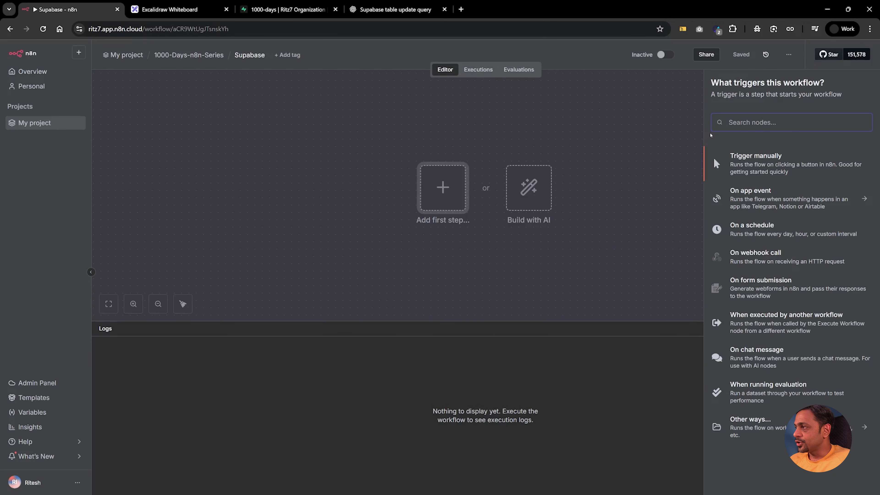
pyautogui.write('post')
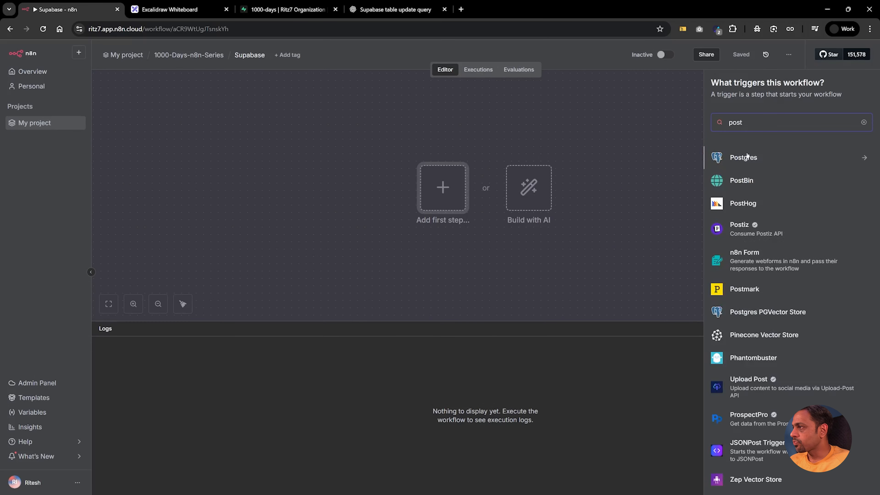
pyautogui.click(746, 157)
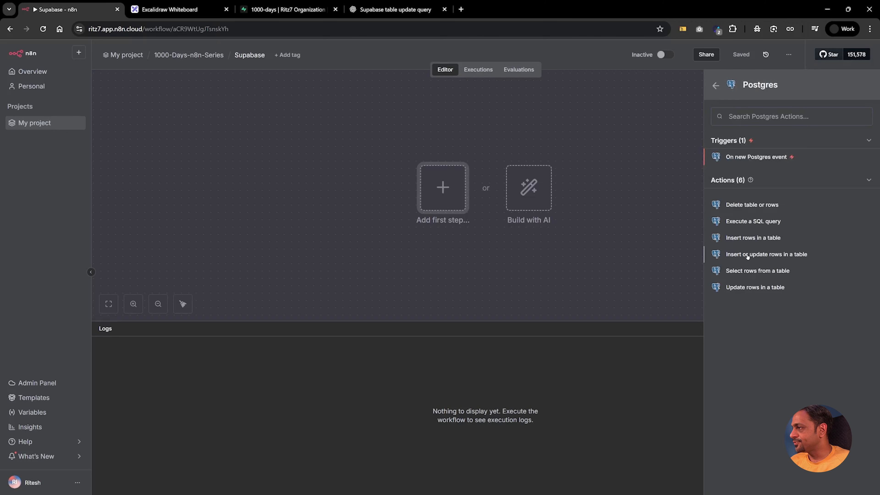
pyautogui.click(749, 239)
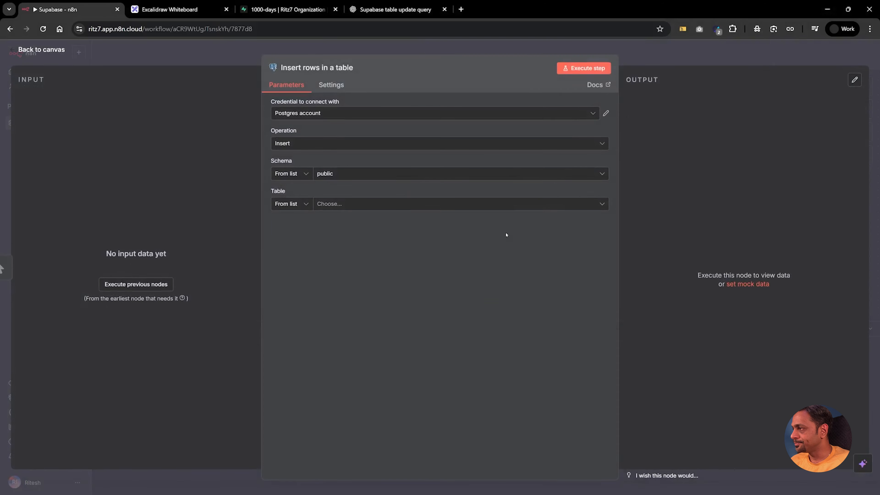
# Step: Start a new Postgres credential, then bring up the Supabase project's connection details
pyautogui.click(289, 113)
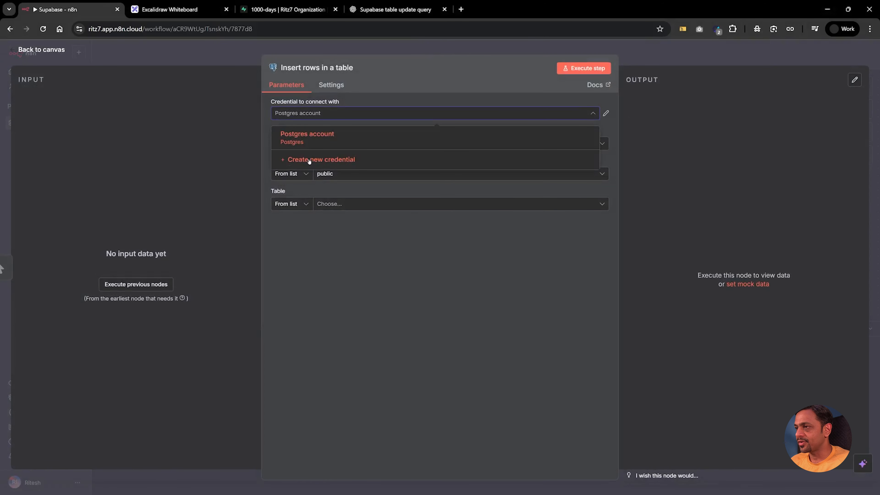
pyautogui.click(309, 160)
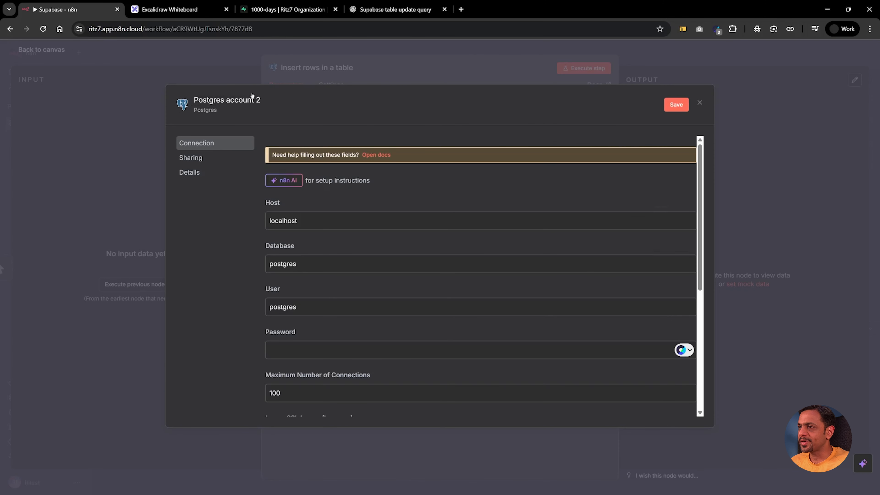
pyautogui.click(282, 9)
pyautogui.click(302, 50)
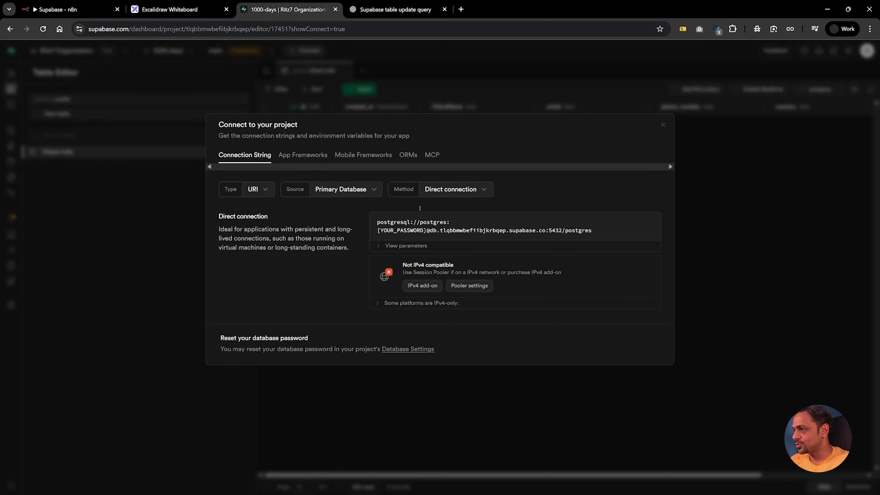
# Step: Switch Supabase's connection method to Transaction pooler and copy the pooler host address
pyautogui.click(440, 191)
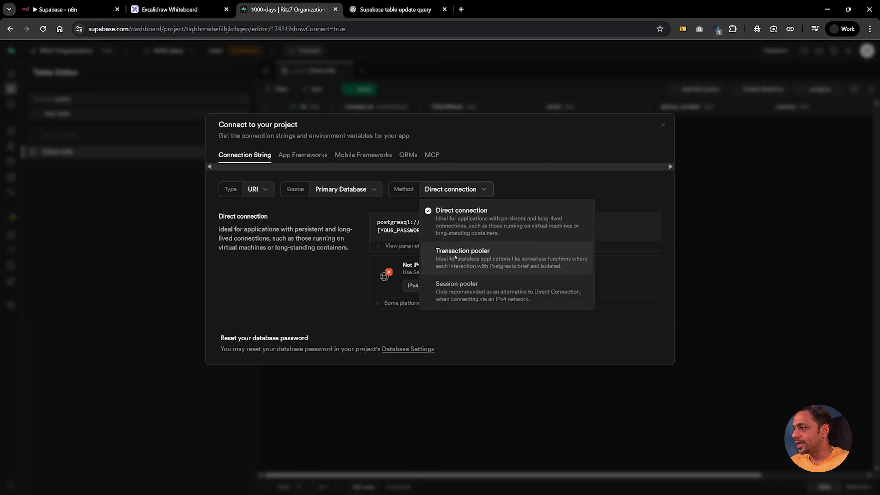
pyautogui.click(492, 256)
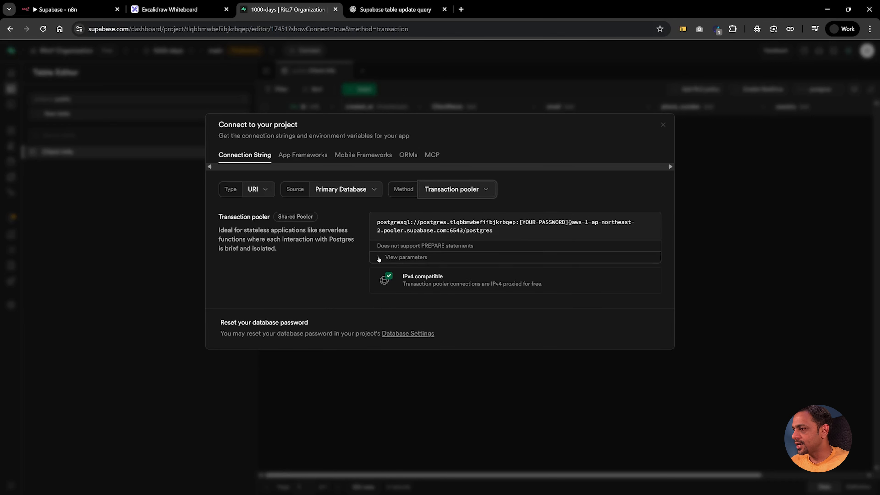
pyautogui.click(378, 258)
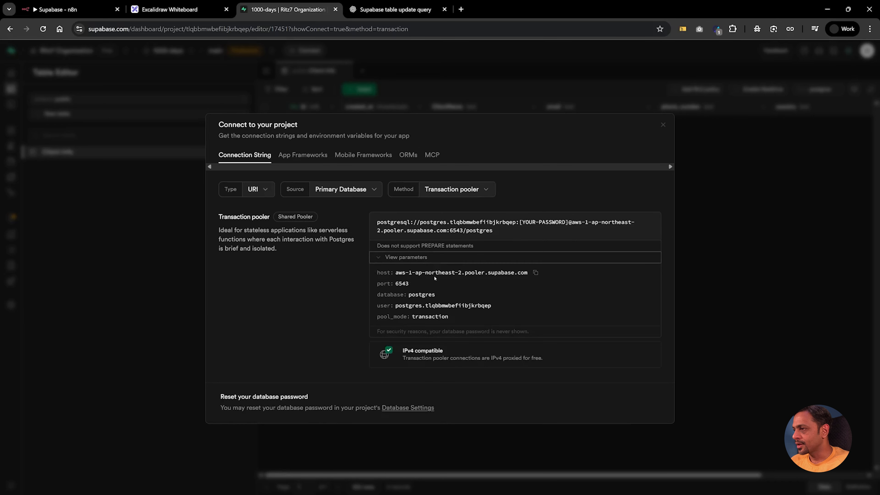
pyautogui.click(535, 272)
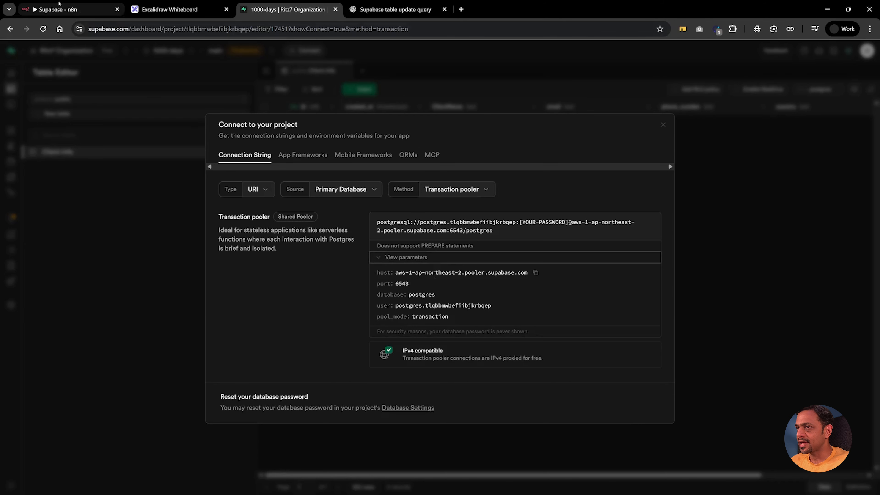
pyautogui.click(69, 10)
# Step: Paste the pooler host and user into the credential and enter the database password
pyautogui.doubleClick(287, 221)
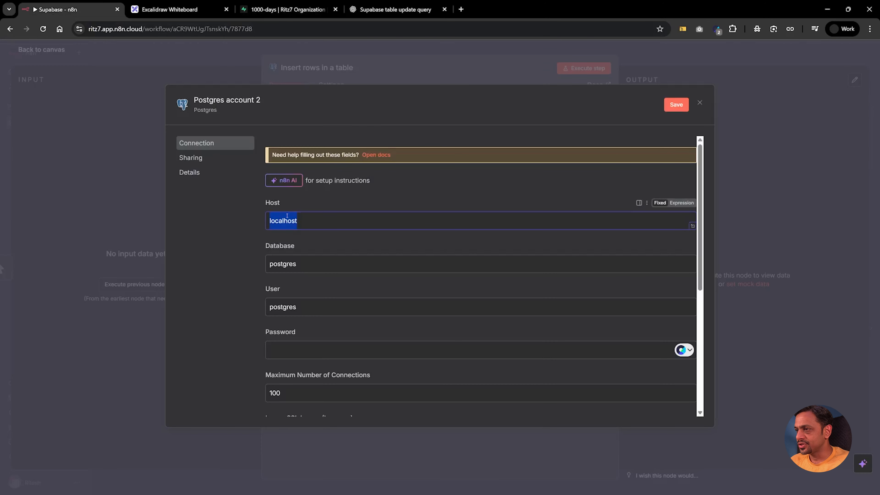
pyautogui.hotkey('ctrl', 'v')
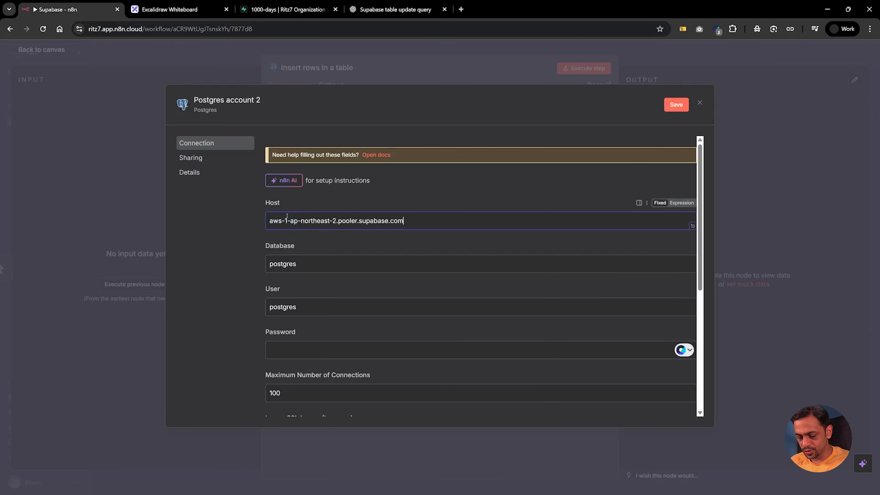
pyautogui.click(292, 10)
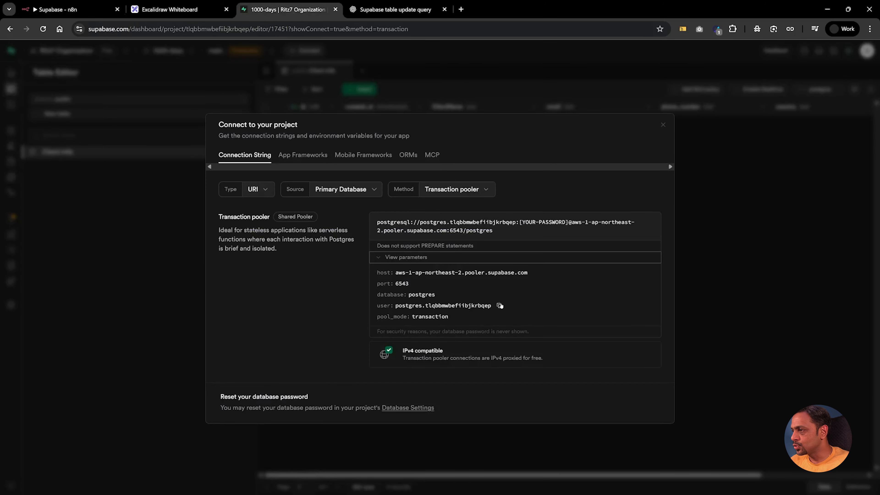
pyautogui.click(57, 9)
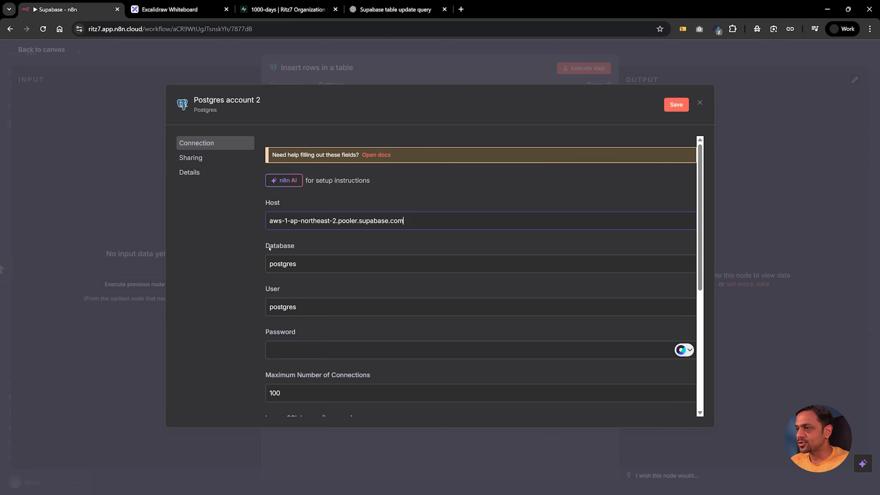
pyautogui.click(299, 307)
pyautogui.hotkey('ctrl', 'a')
pyautogui.hotkey('ctrl', 'v')
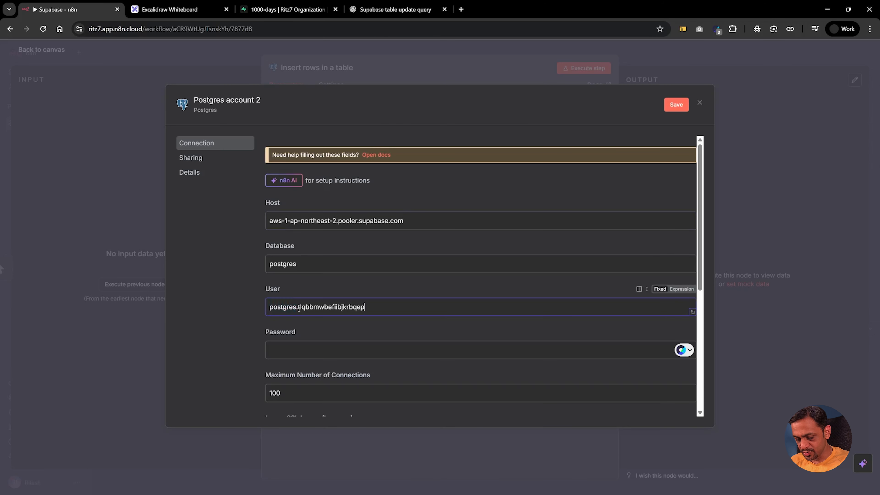
pyautogui.click(293, 349)
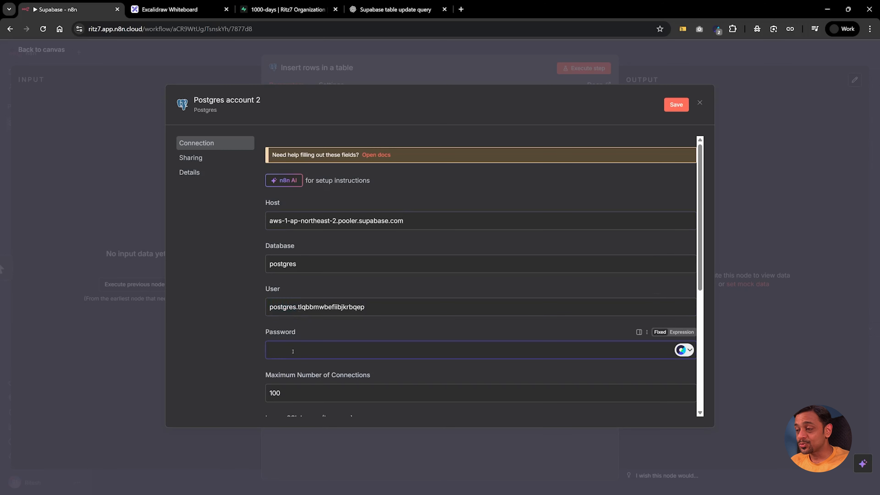
pyautogui.write('••••••••')
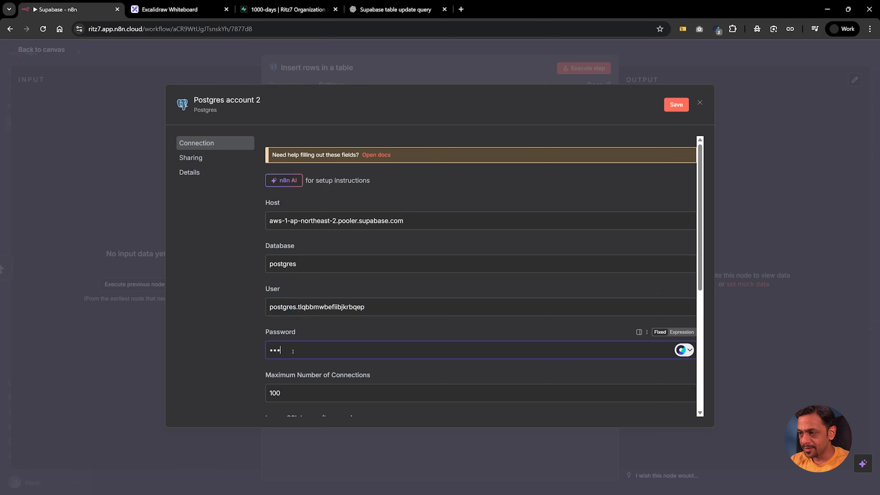
# Step: Turn on Ignore SSL Issues for the Postgres credential
pyautogui.scroll(-1, 296, 326)
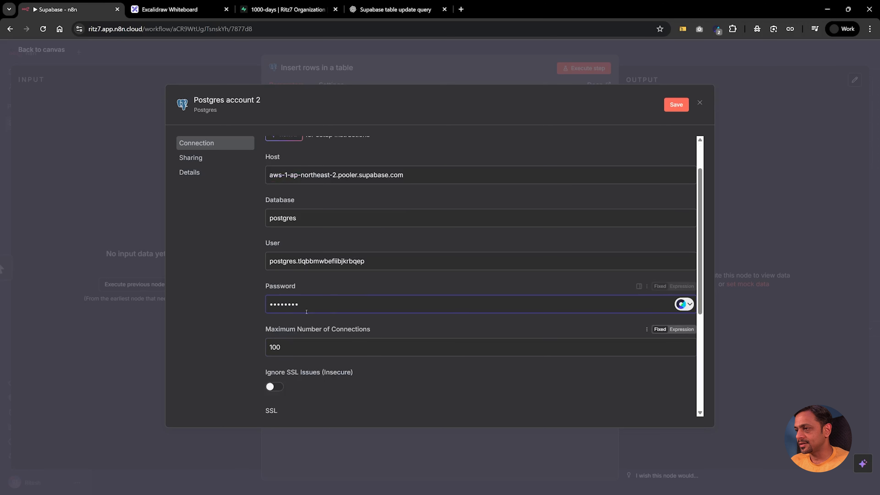
pyautogui.scroll(-2, 312, 308)
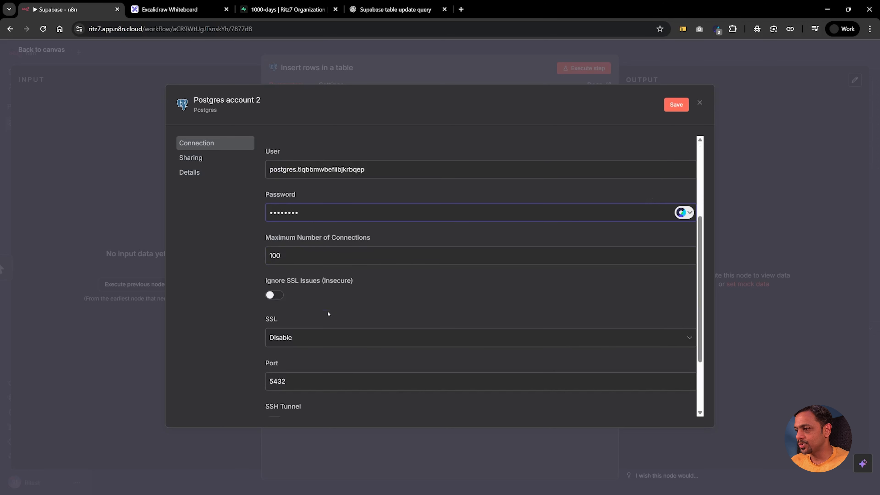
pyautogui.click(274, 295)
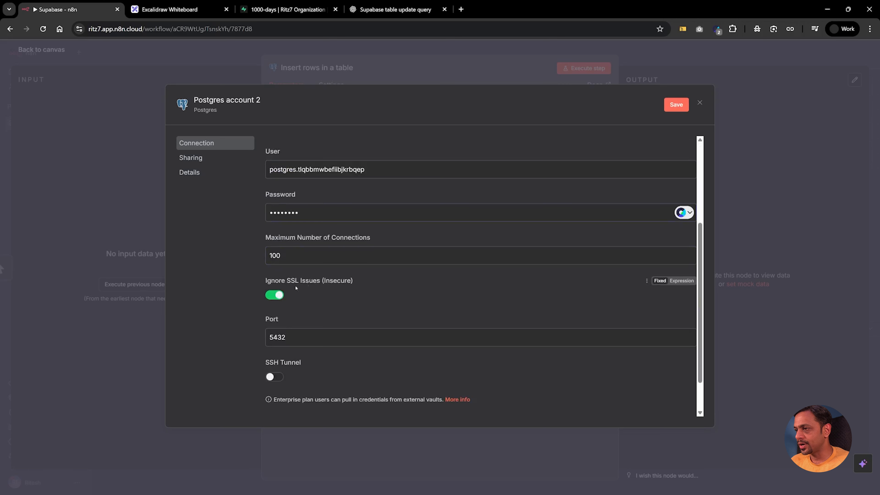
pyautogui.click(274, 295)
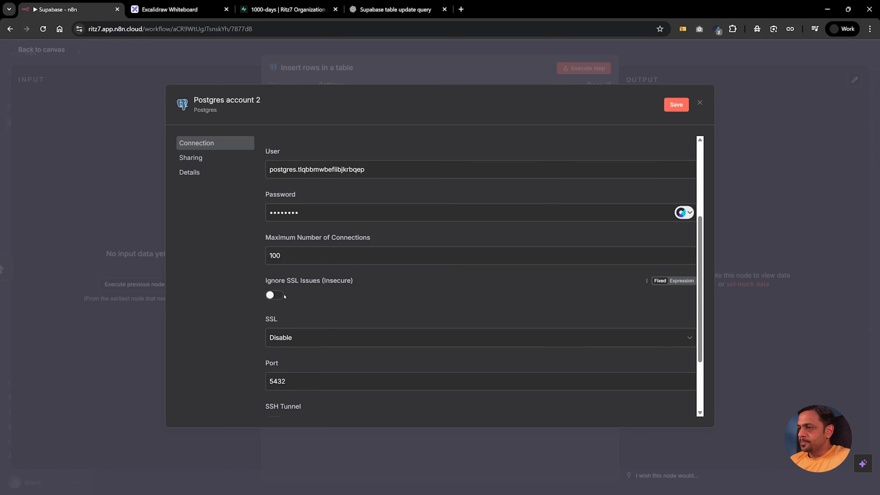
pyautogui.click(278, 295)
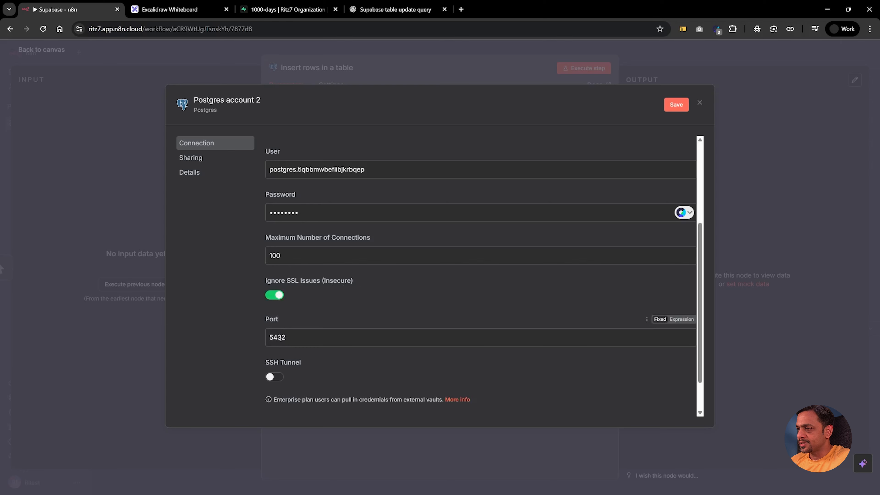
# Step: Replace port 5432 with Supabase's pooler port 6543 and save the credential
pyautogui.click(288, 10)
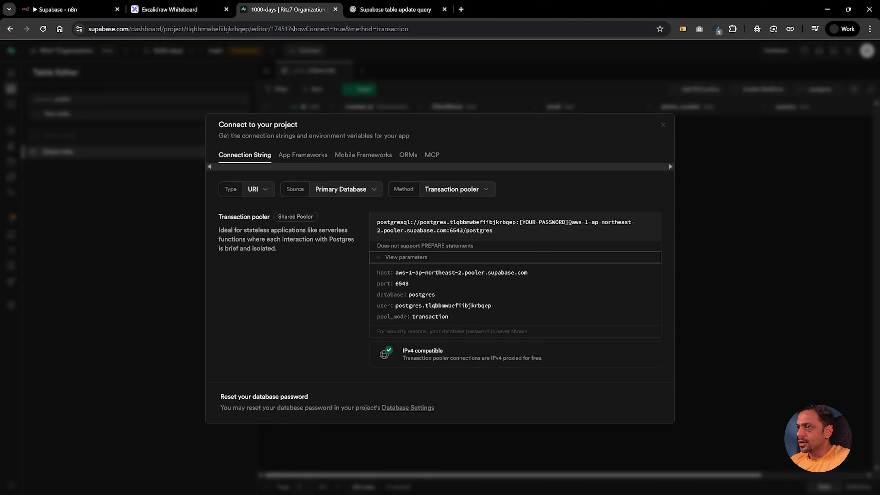
pyautogui.doubleClick(402, 283)
pyautogui.hotkey('ctrl', 'c')
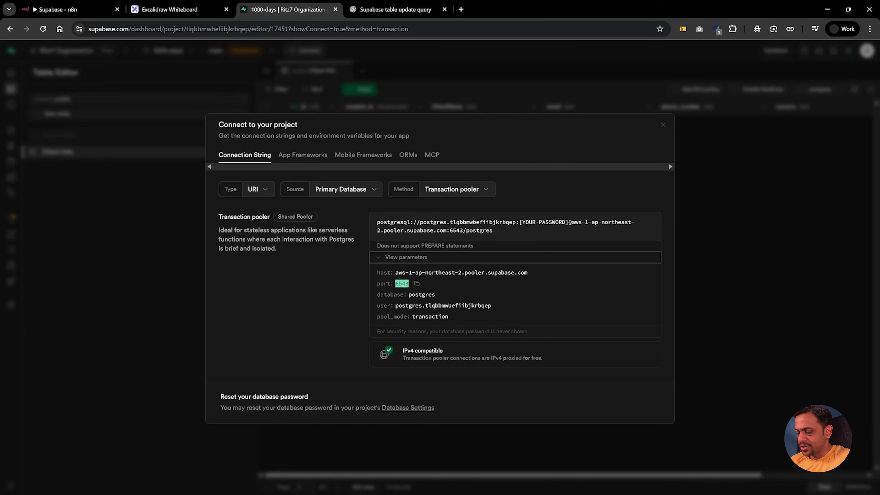
pyautogui.click(69, 10)
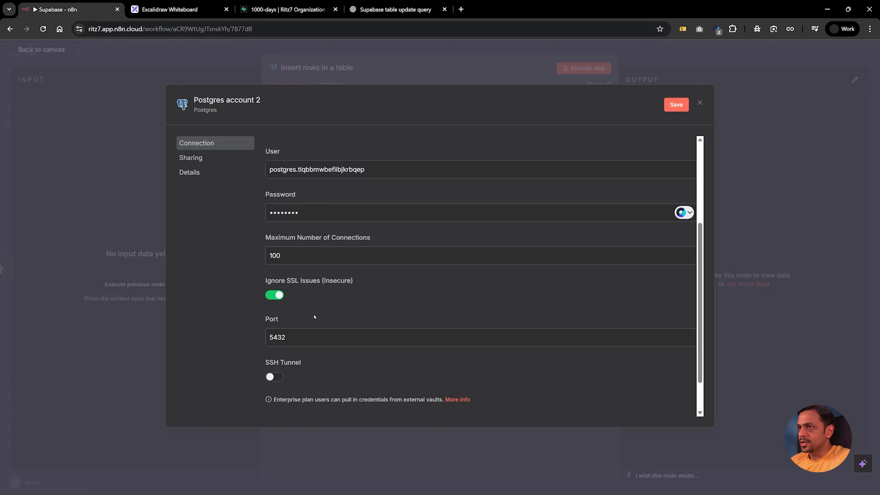
pyautogui.hotkey('ctrl', 'a')
pyautogui.hotkey('ctrl', 'v')
pyautogui.scroll(-2, 412, 270)
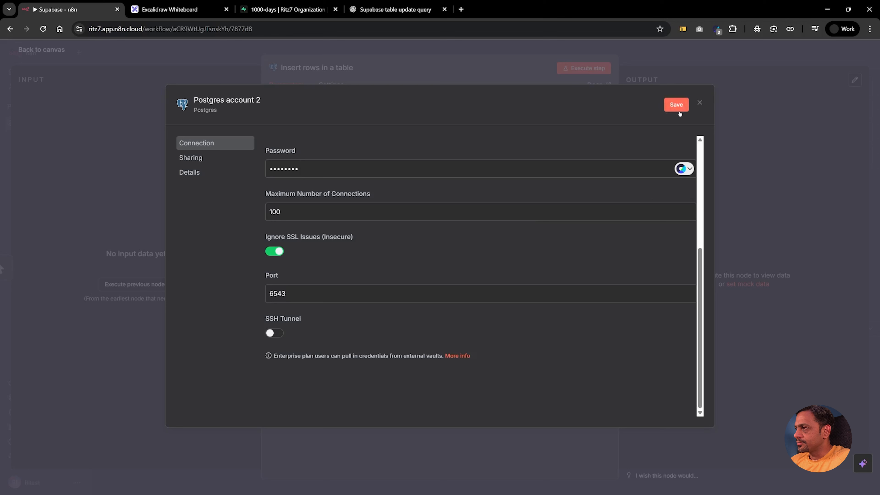
pyautogui.click(675, 106)
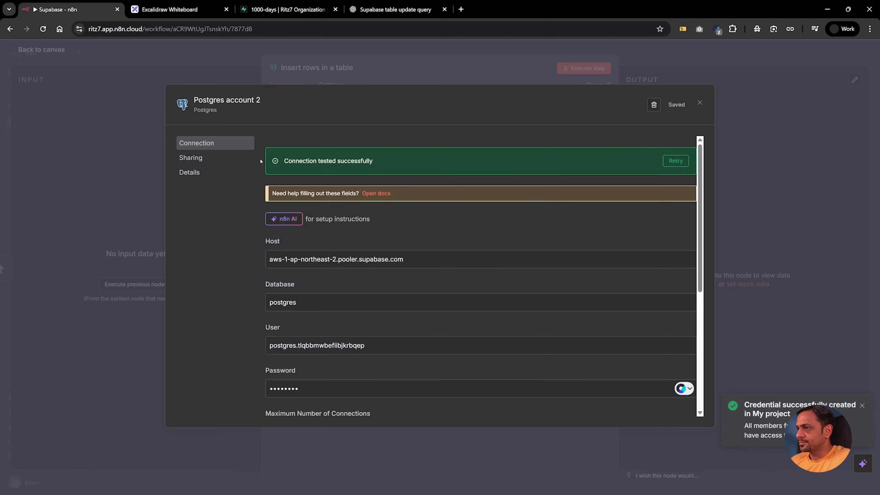
pyautogui.click(699, 102)
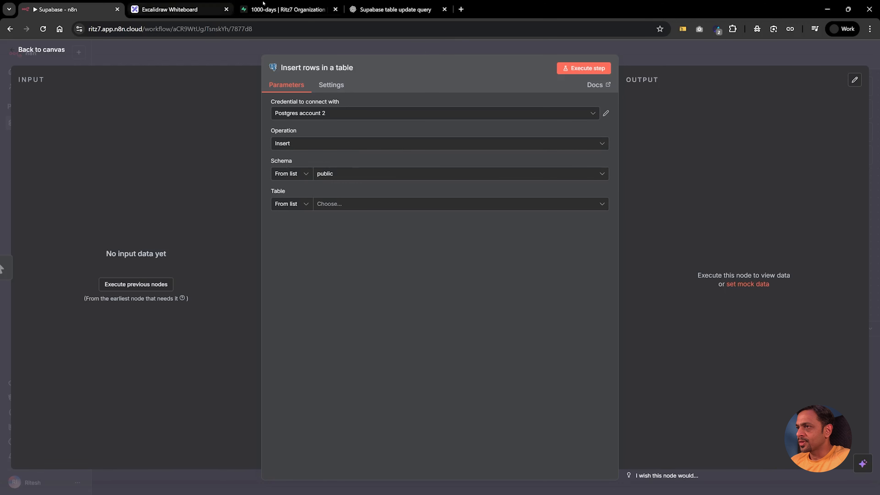
# Step: Close Supabase's connect panel and point the Insert rows node at the Client-Info table
pyautogui.click(282, 9)
pyautogui.click(182, 175)
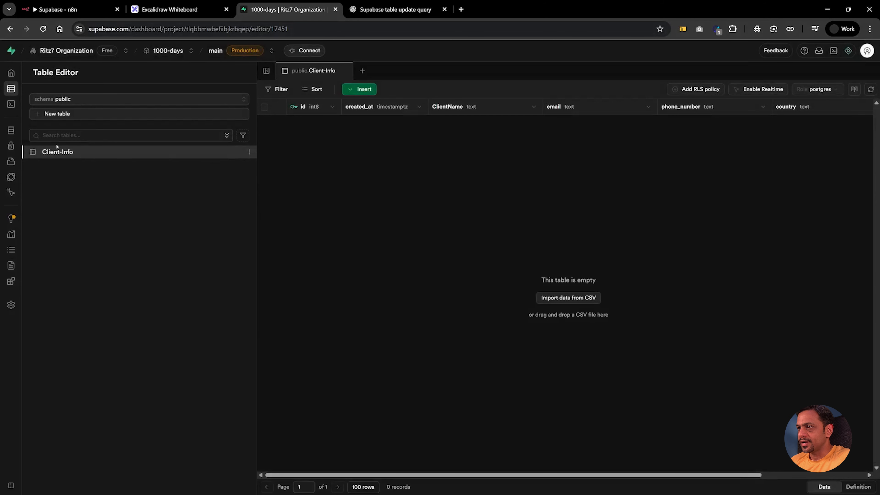
pyautogui.click(69, 10)
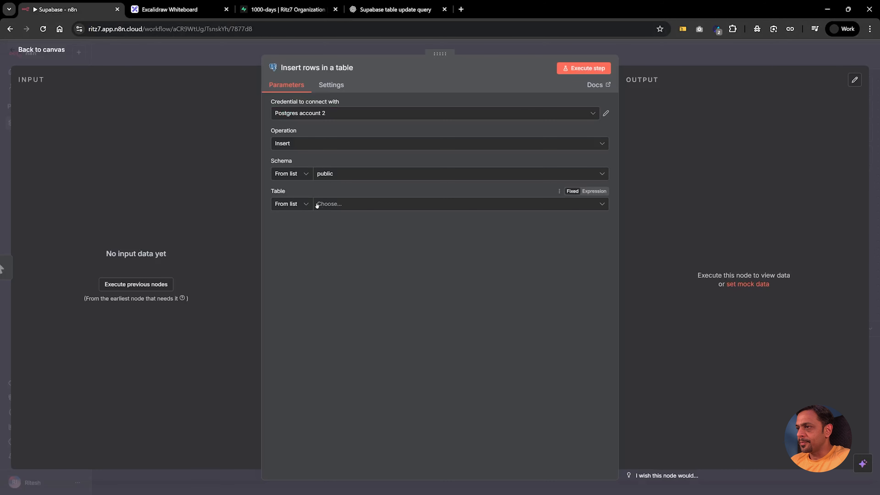
pyautogui.click(331, 204)
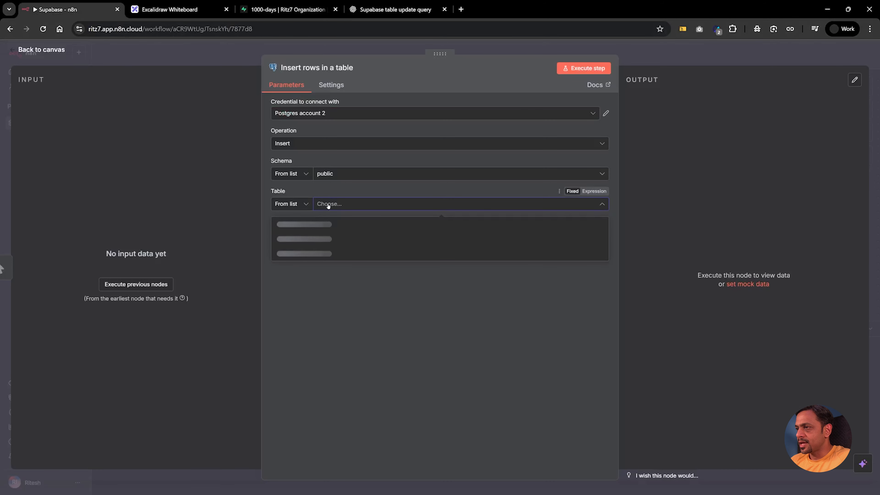
pyautogui.click(300, 226)
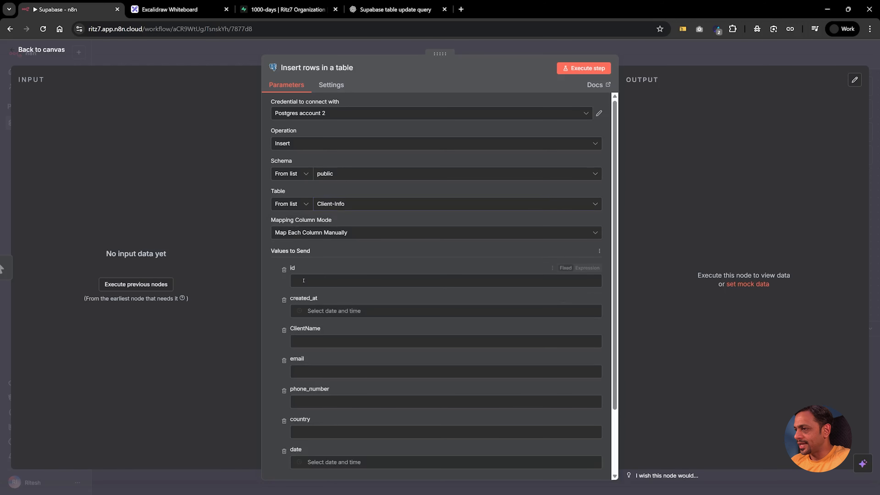
# Step: Remove created_at from the insert and enter the sample client's name and e-mail
pyautogui.click(331, 313)
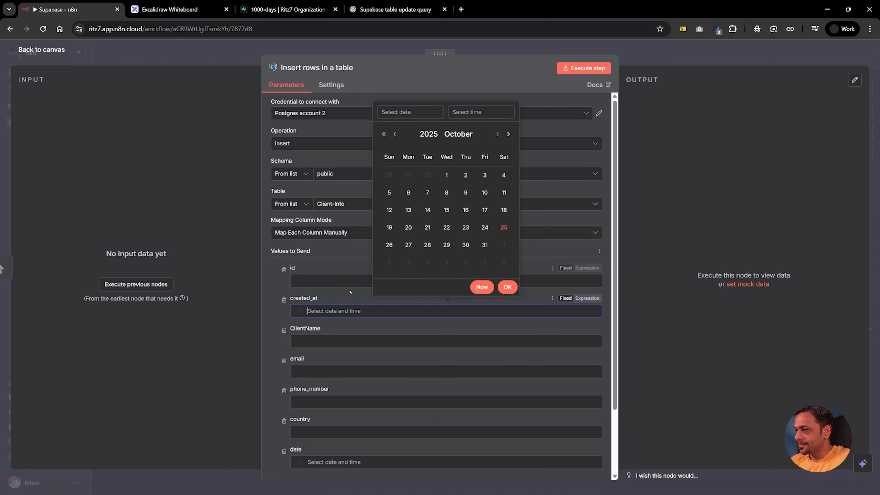
pyautogui.click(283, 300)
pyautogui.click(283, 300)
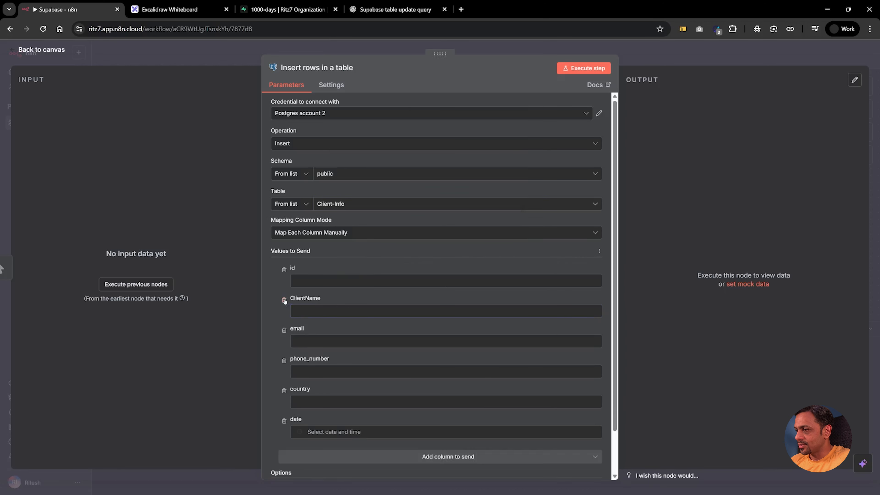
pyautogui.click(310, 309)
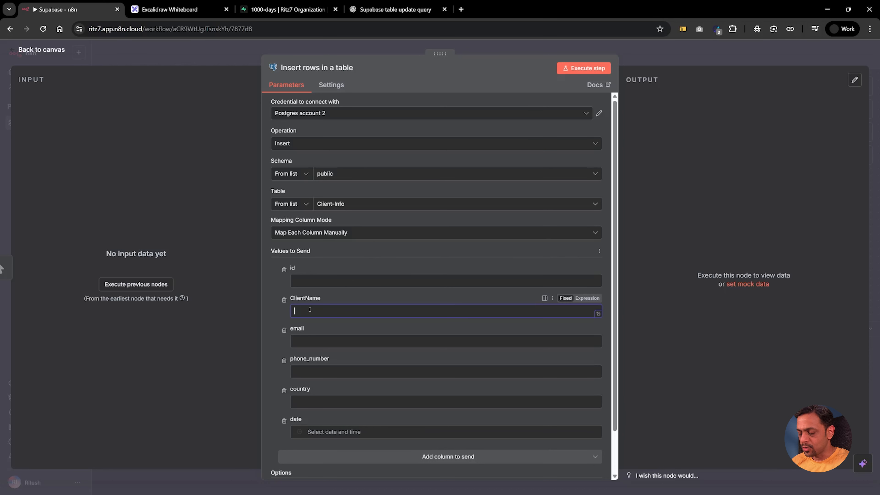
pyautogui.write('John Doe')
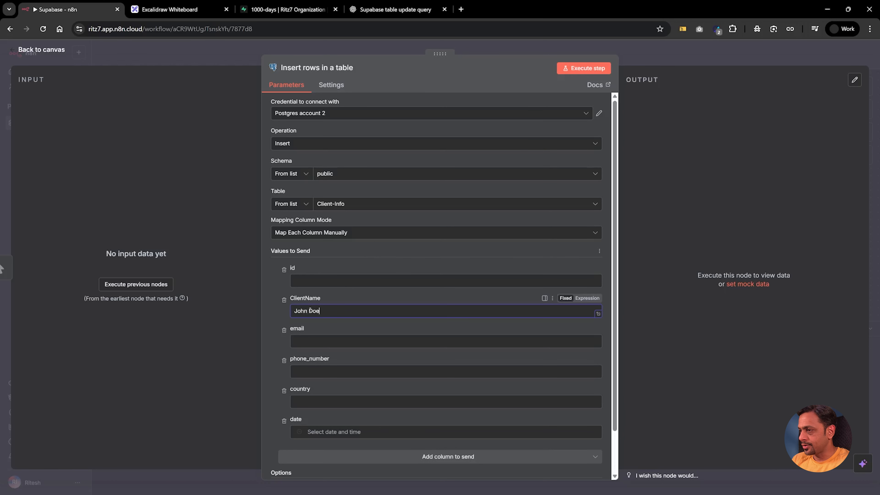
pyautogui.click(312, 340)
pyautogui.press('BackSpace')
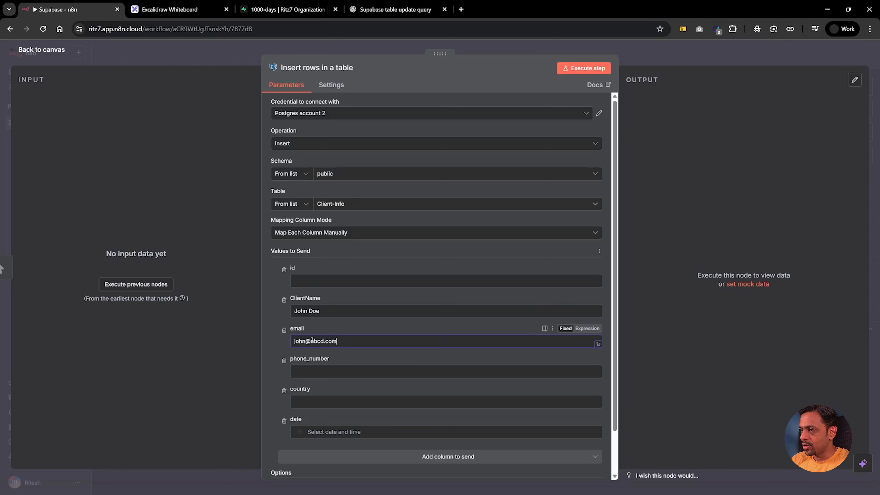
# Step: Fill in the phone number, country US and date 24 October 2025, then execute the insert
pyautogui.scroll(-1, 312, 340)
pyautogui.click(312, 324)
pyautogui.click(305, 356)
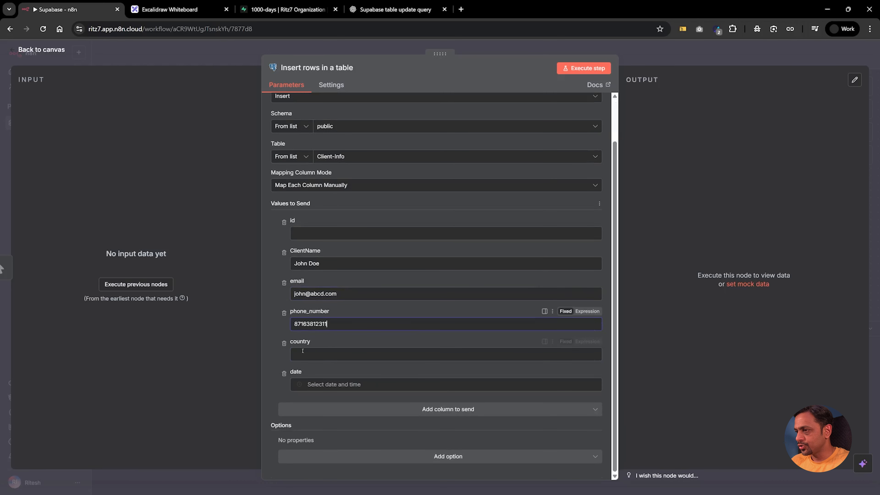
pyautogui.write('US')
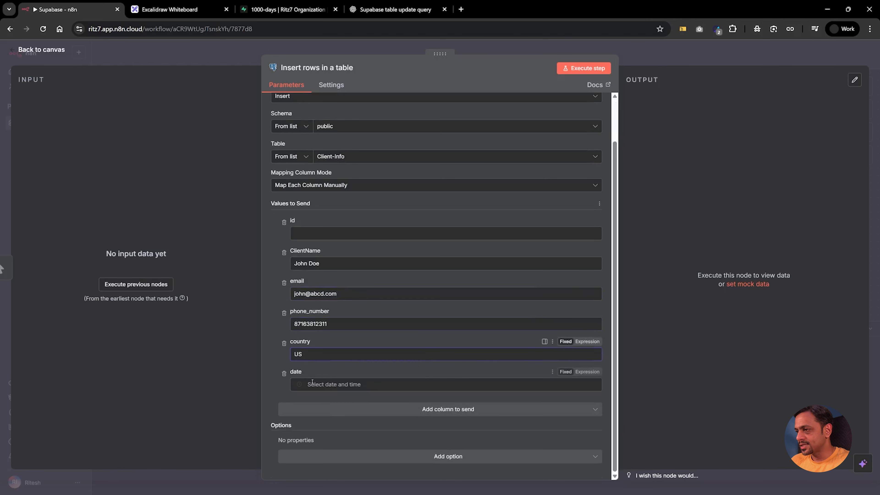
pyautogui.click(311, 383)
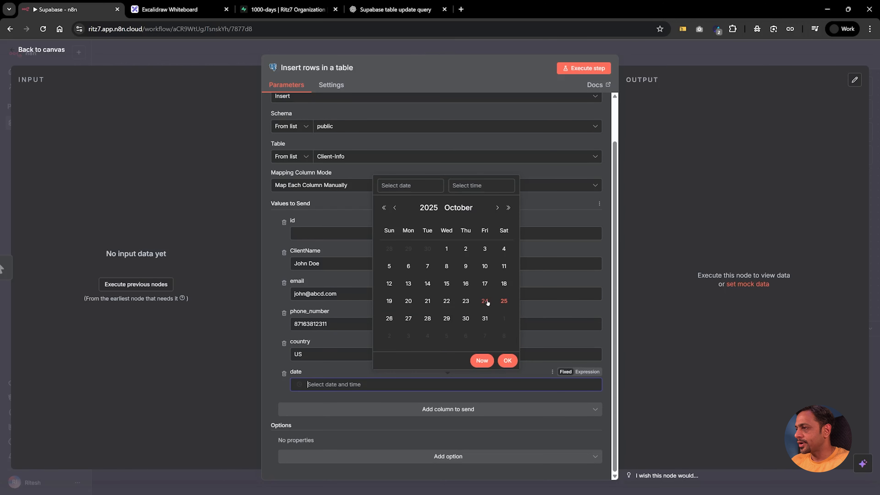
pyautogui.click(485, 301)
pyautogui.press('Return')
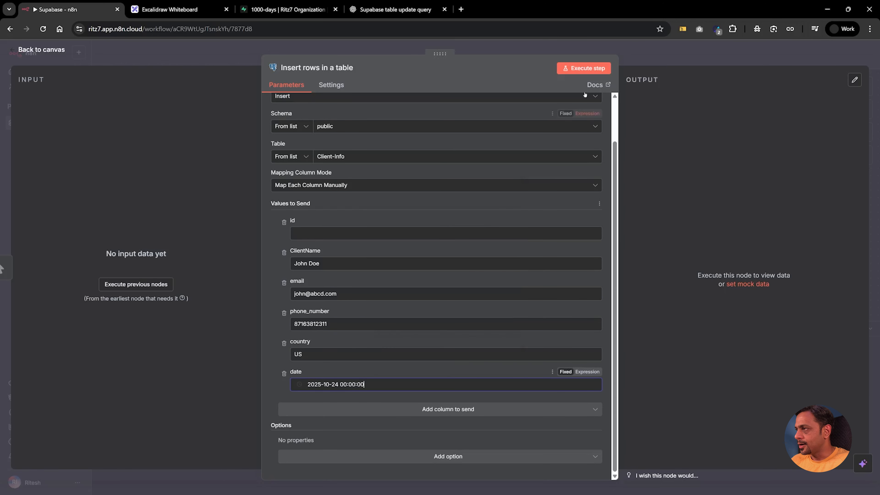
pyautogui.click(583, 68)
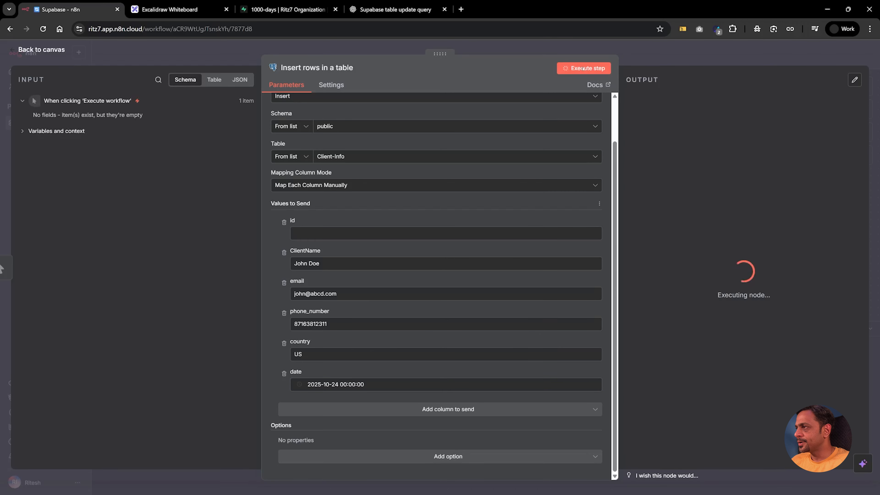
# Step: Verify row 1's created_at, name, e-mail, phone, country US and date 2025-10-24 in Supabase
pyautogui.click(262, 10)
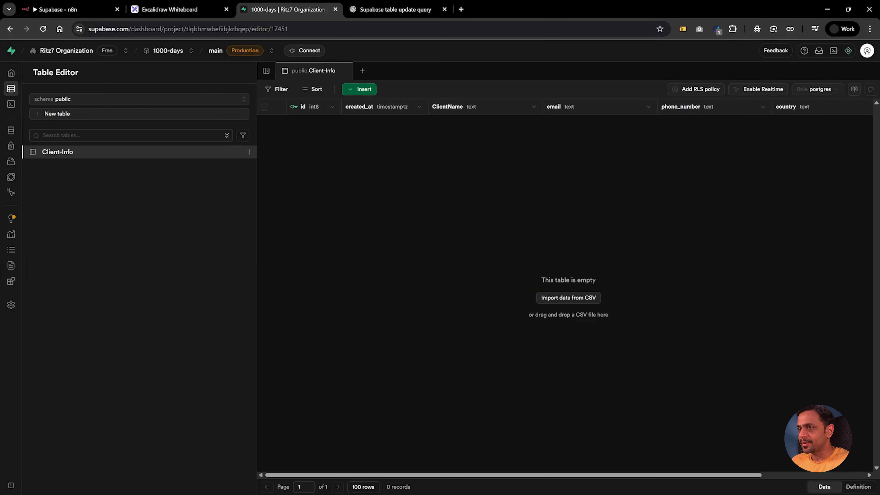
pyautogui.click(386, 124)
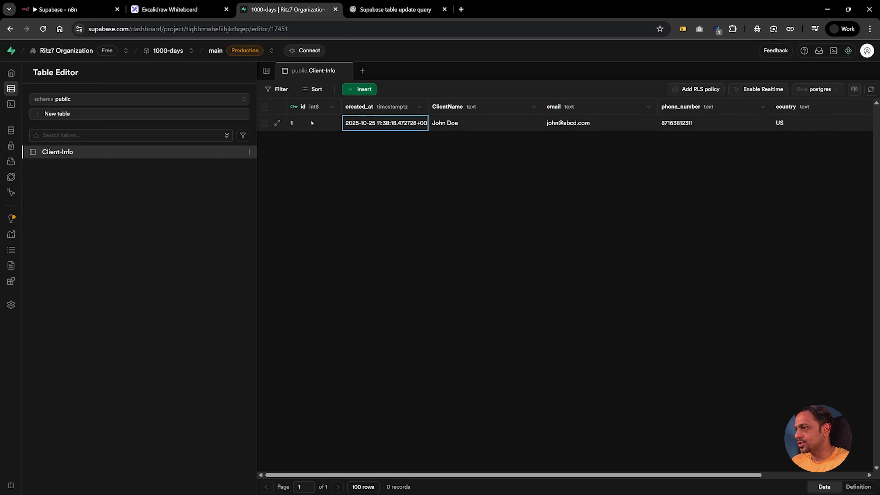
pyautogui.click(456, 126)
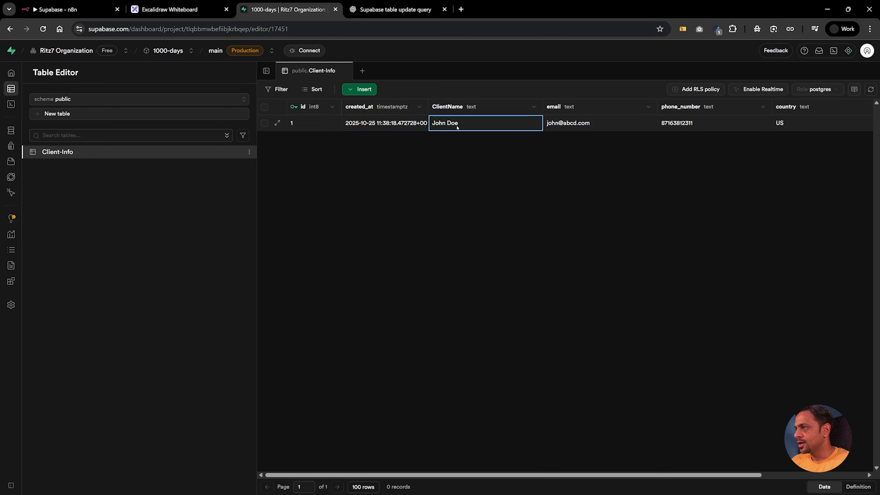
pyautogui.click(581, 126)
pyautogui.click(662, 125)
pyautogui.click(795, 124)
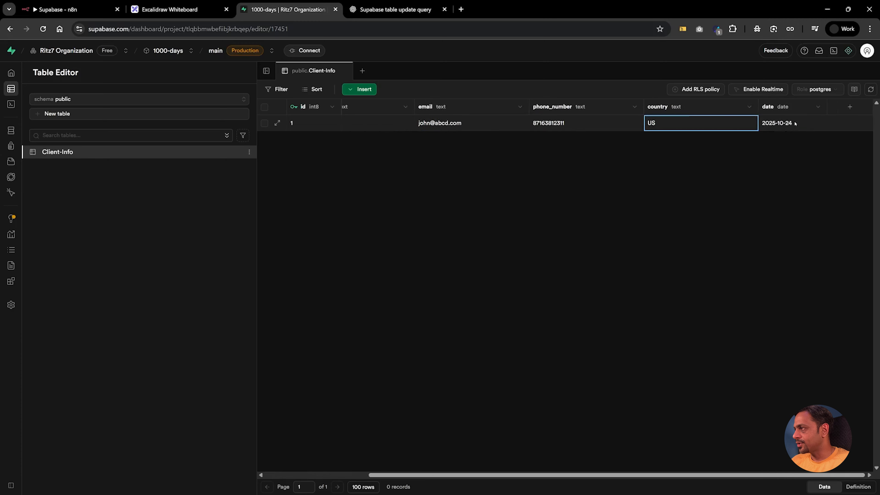
pyautogui.click(791, 123)
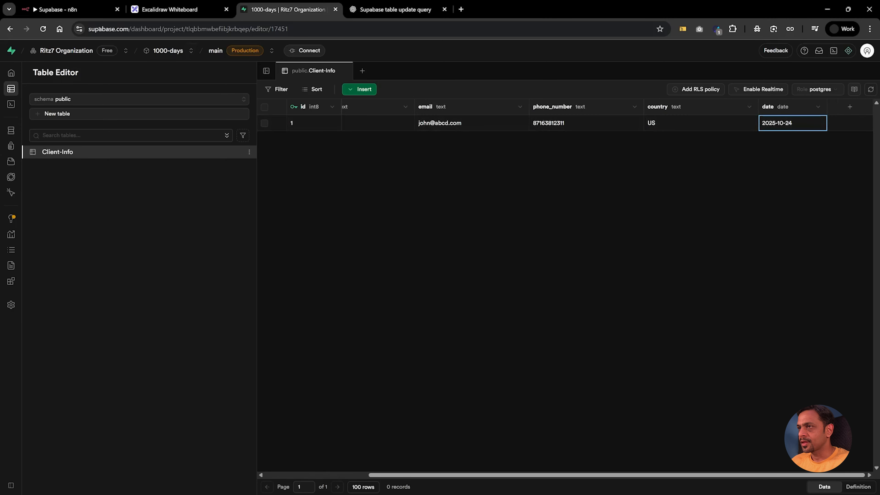
pyautogui.click(59, 10)
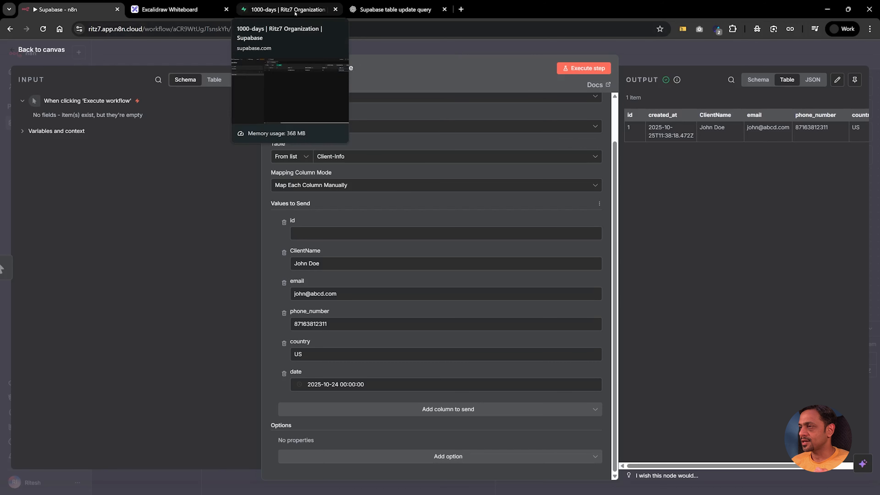
# Step: Add a Postgres 'Update rows in a table' node after the insert, using Postgres account 2 and Client-Info
pyautogui.press('Escape')
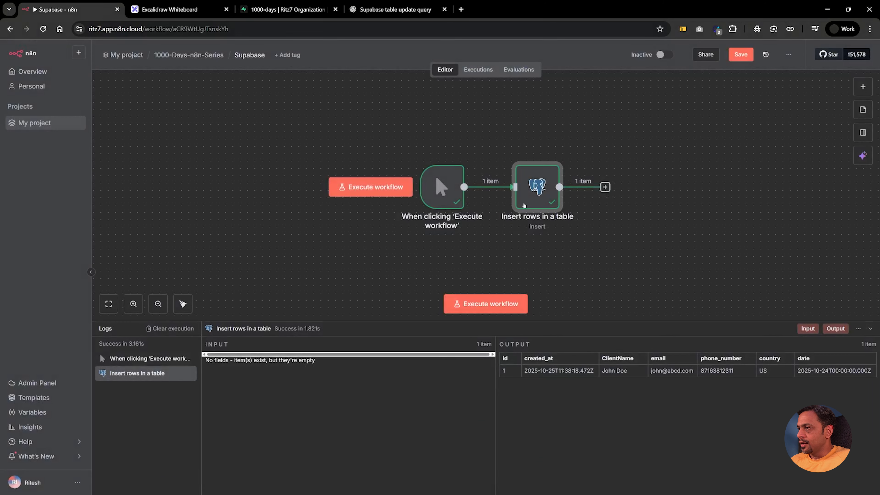
pyautogui.click(604, 187)
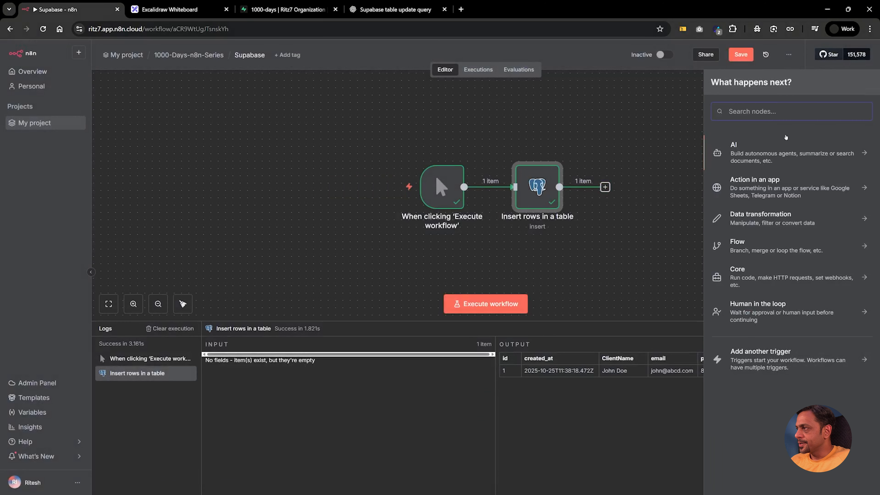
pyautogui.write('post')
pyautogui.click(778, 142)
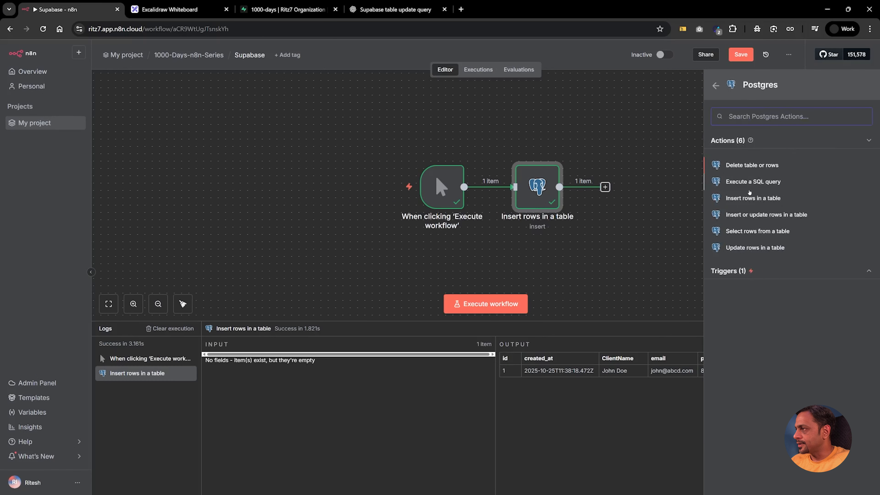
pyautogui.click(754, 247)
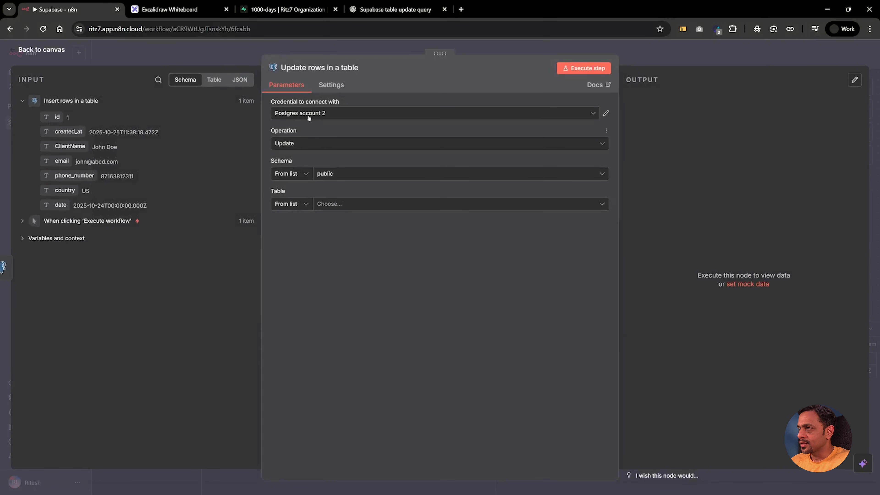
pyautogui.click(292, 114)
pyautogui.click(292, 151)
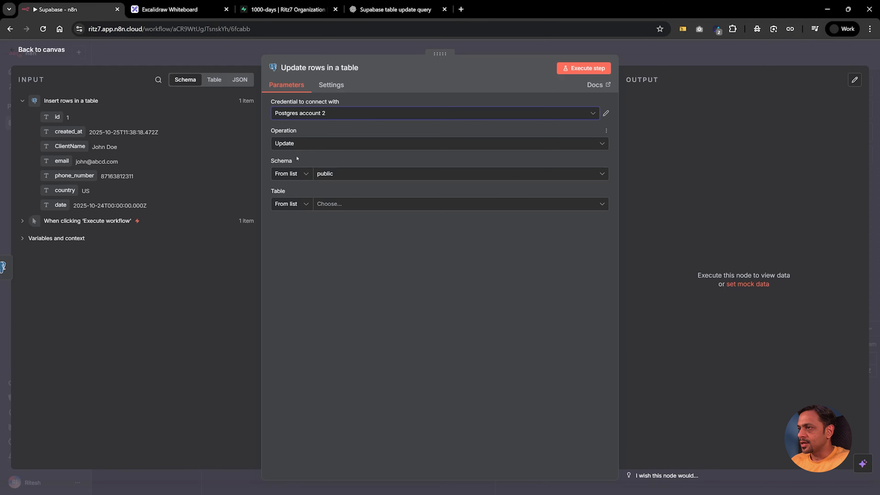
pyautogui.click(339, 172)
pyautogui.click(338, 163)
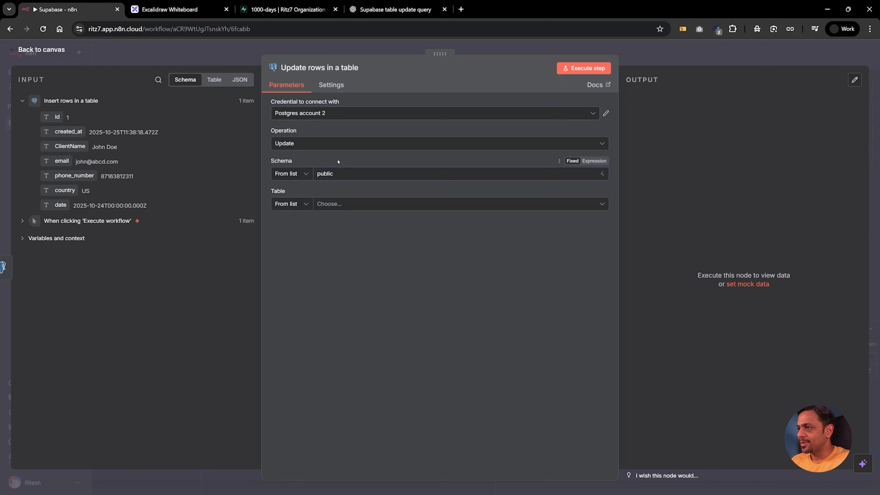
pyautogui.click(324, 204)
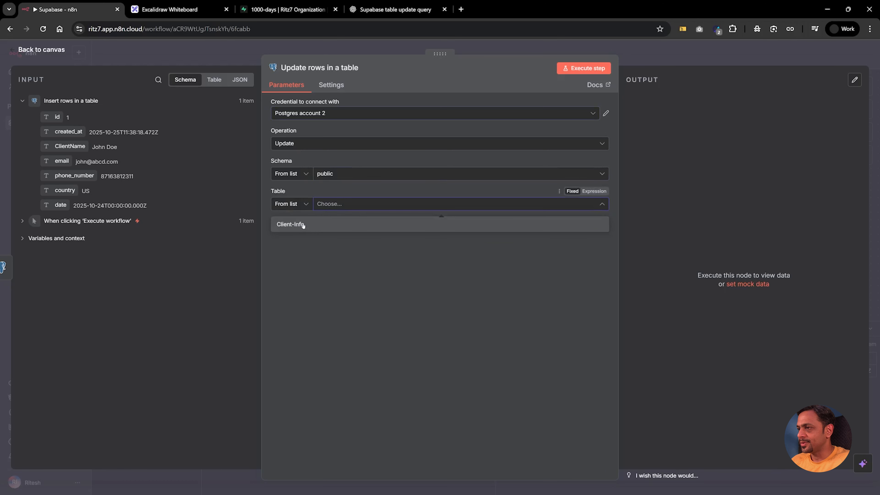
pyautogui.click(305, 225)
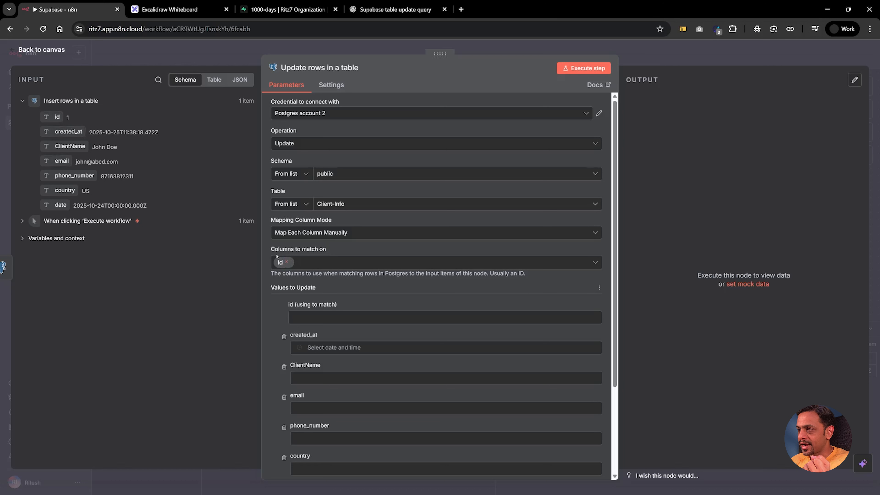
# Step: Match the update on ClientName instead of id and enter the sample client's name
pyautogui.click(286, 263)
pyautogui.click(288, 265)
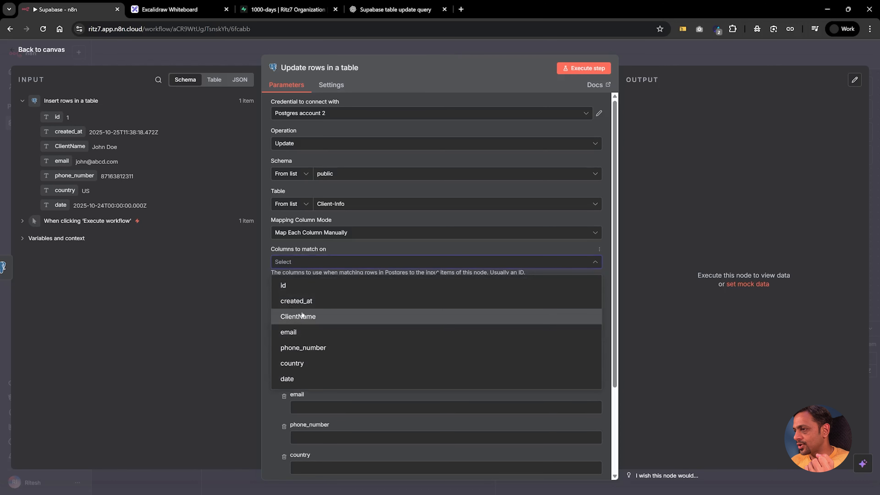
pyautogui.click(302, 318)
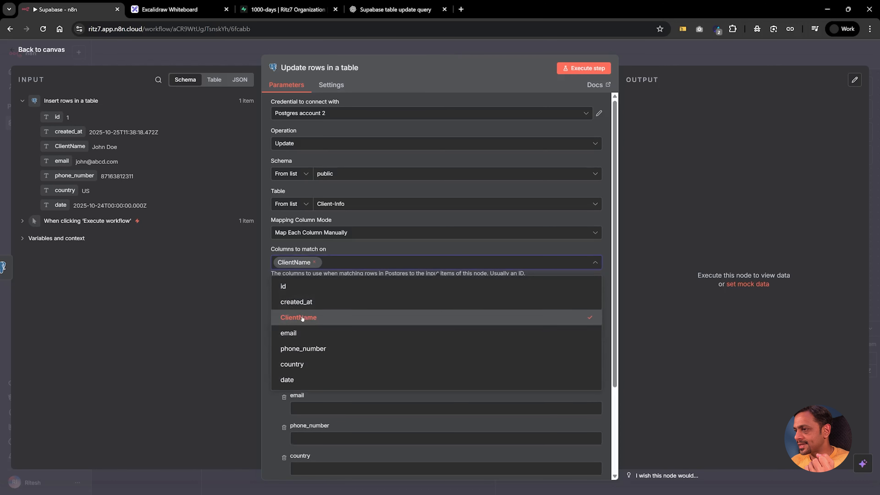
pyautogui.click(267, 287)
pyautogui.click(317, 321)
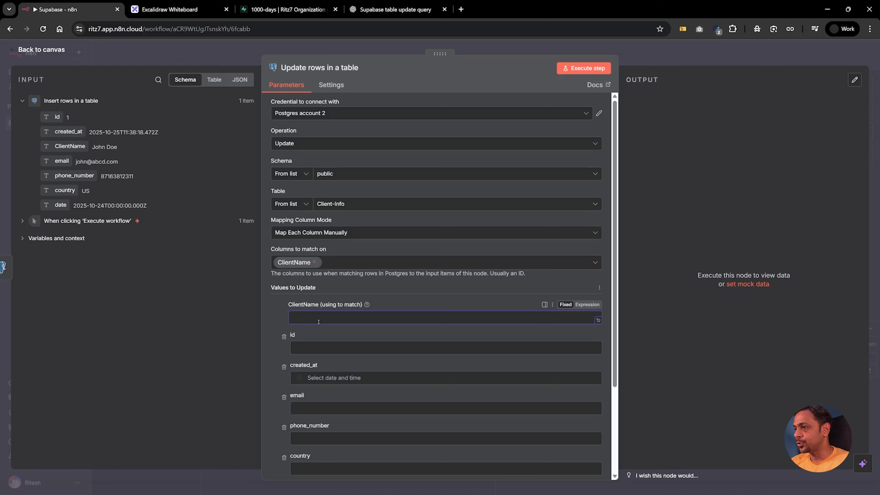
pyautogui.write('John Doe')
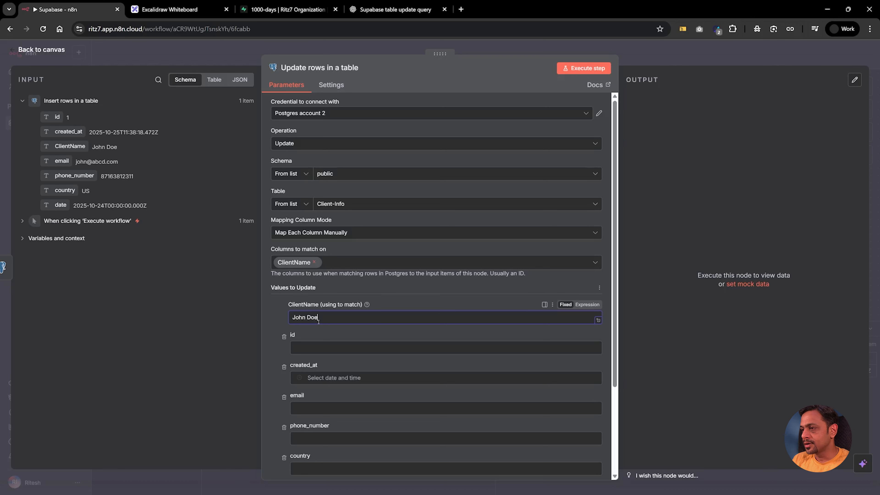
pyautogui.click(287, 313)
# Step: Update only the e-mail to a new address, dropping other fields, and run the step
pyautogui.click(284, 336)
pyautogui.click(284, 336)
pyautogui.scroll(-2, 299, 314)
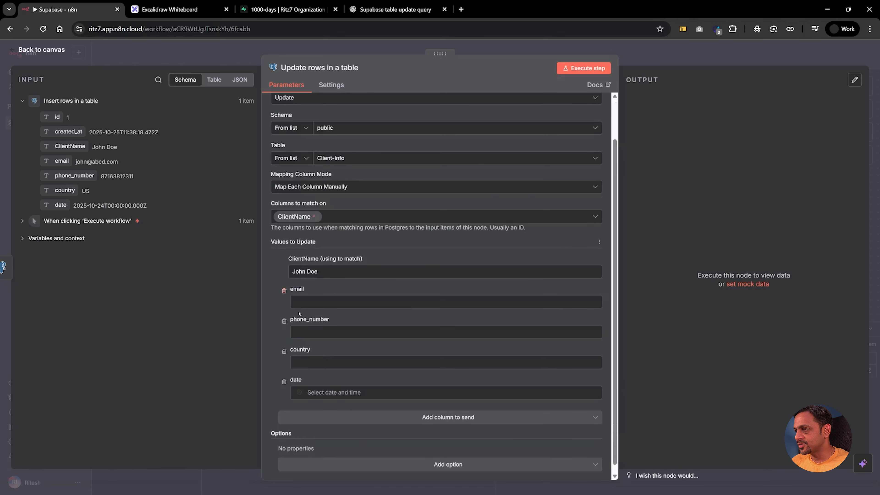
pyautogui.click(304, 299)
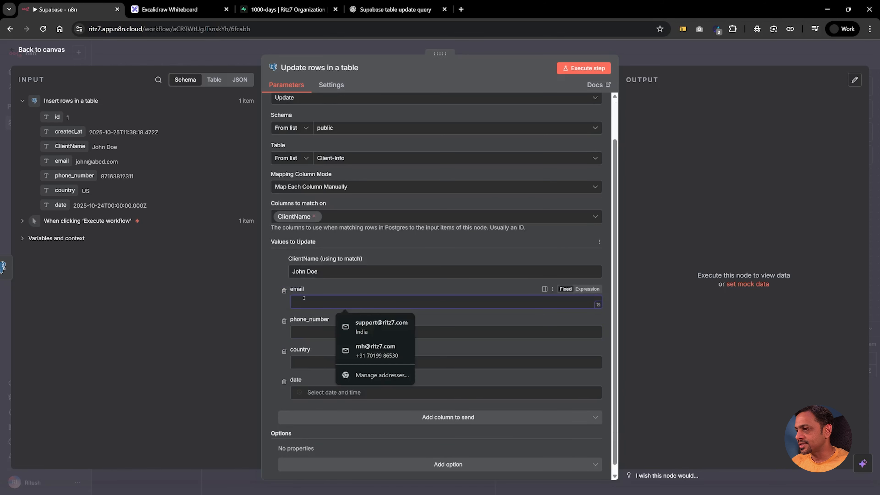
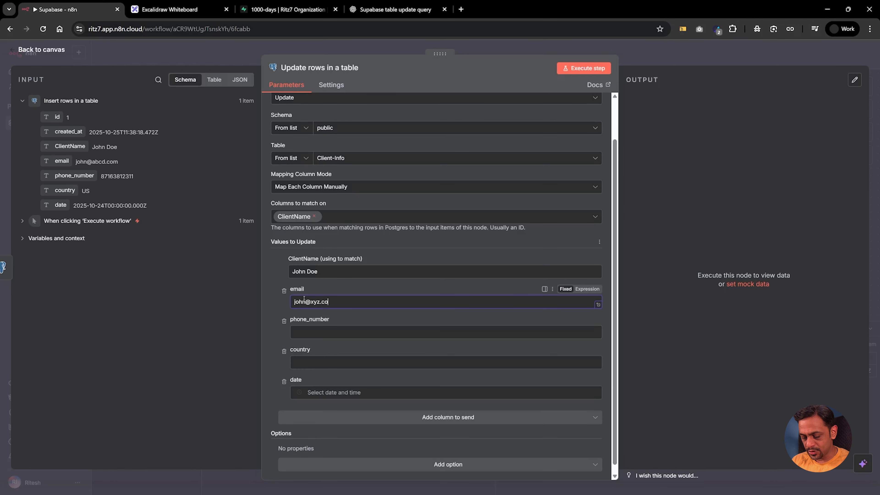
pyautogui.click(284, 321)
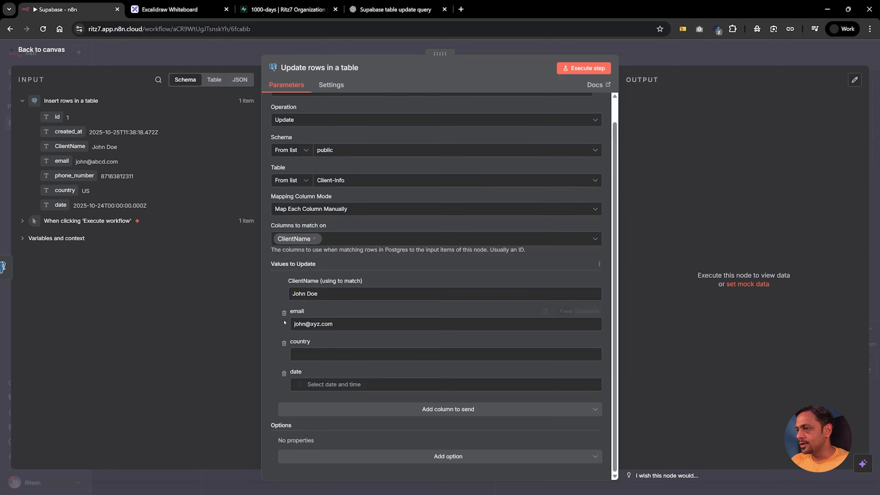
pyautogui.click(284, 344)
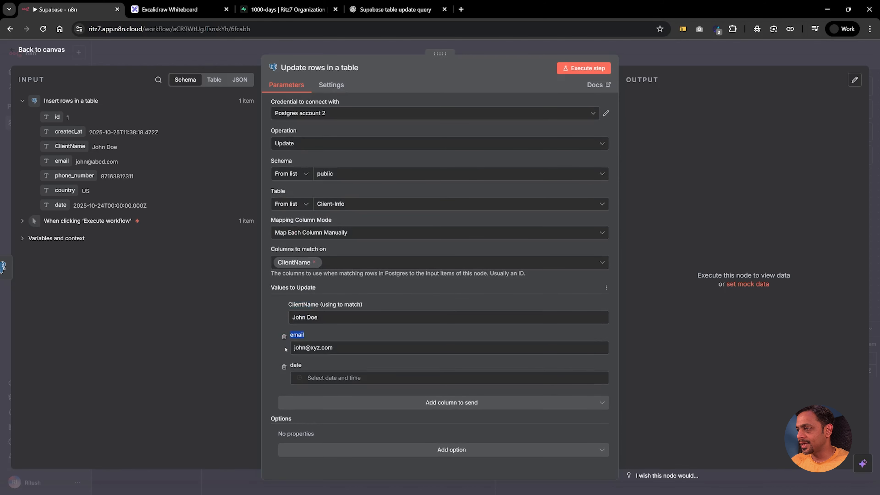
pyautogui.click(285, 366)
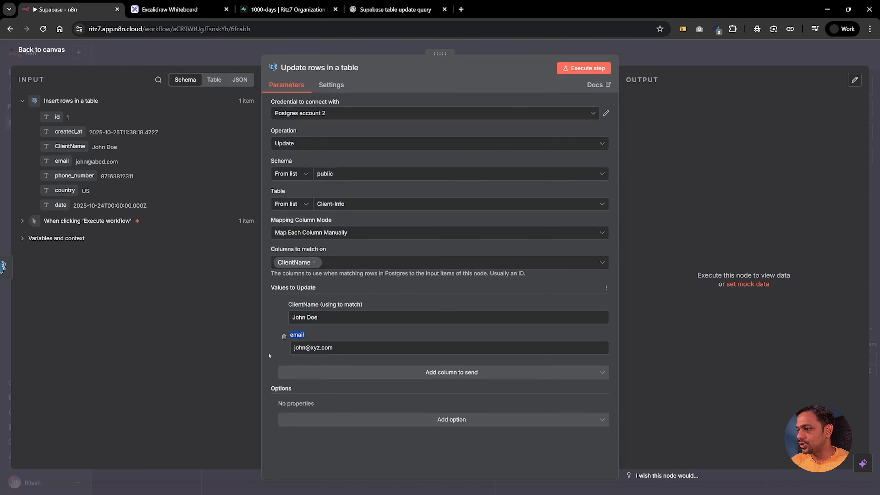
pyautogui.click(585, 69)
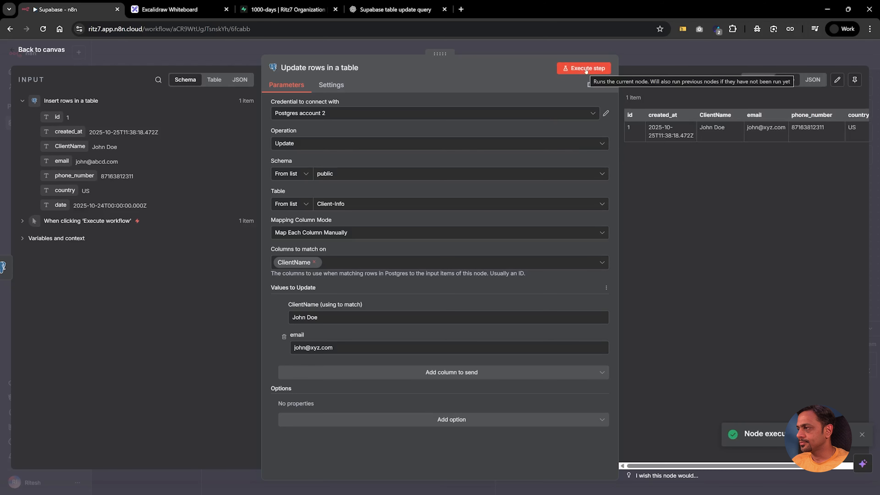
pyautogui.click(283, 10)
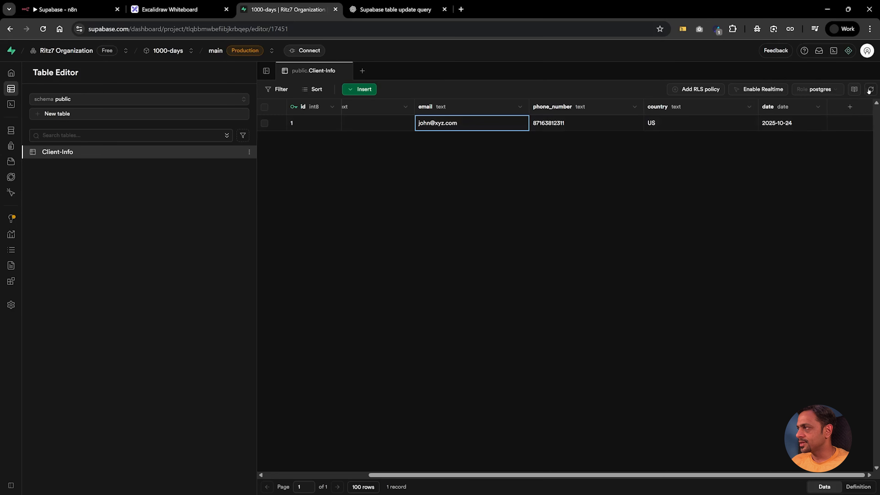
# Step: Check the updated e-mail in Supabase's Client-Info row, then go back to n8n
pyautogui.click(409, 123)
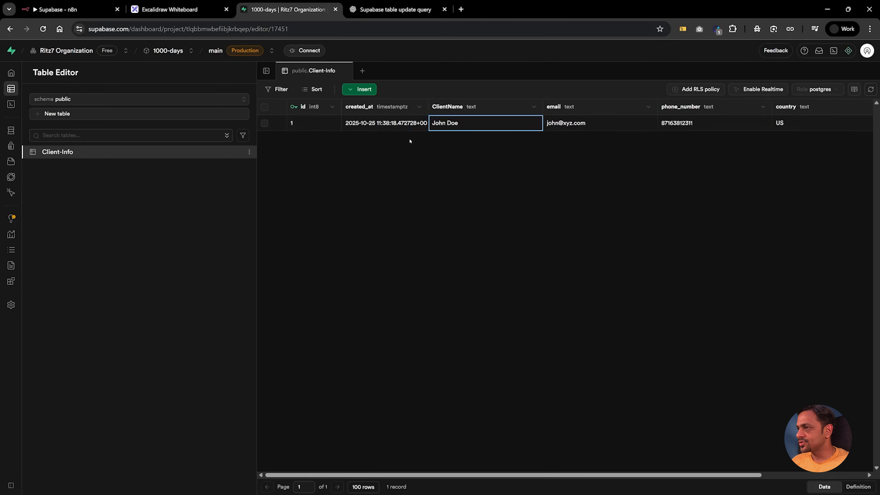
pyautogui.hscroll(3, 409, 141)
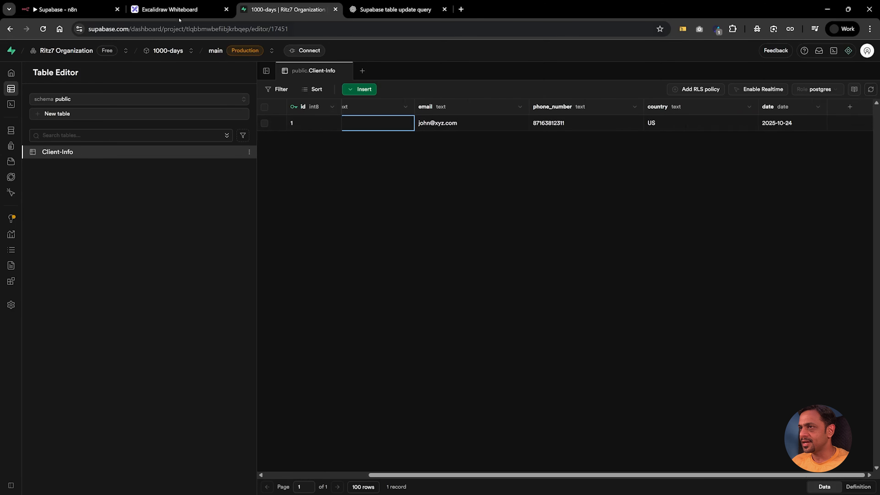
pyautogui.click(69, 9)
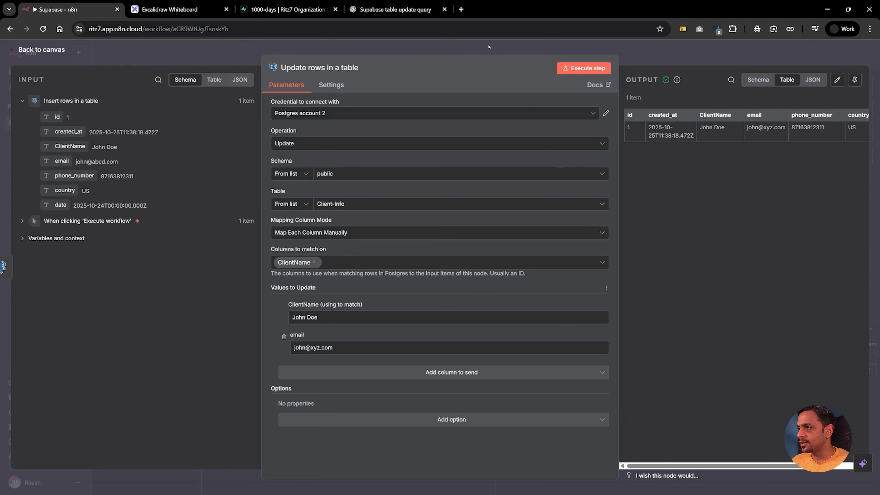
# Step: Shift the trigger, insert and update nodes further left on the canvas
pyautogui.press('Escape')
pyautogui.moveTo(440, 189); pyautogui.dragTo(294, 196)
pyautogui.moveTo(514, 191); pyautogui.dragTo(412, 191)
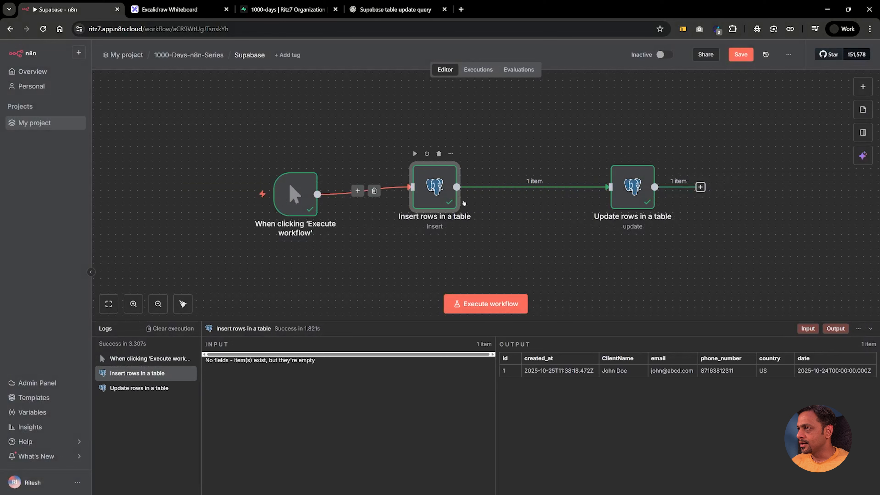
pyautogui.moveTo(633, 187); pyautogui.dragTo(544, 187)
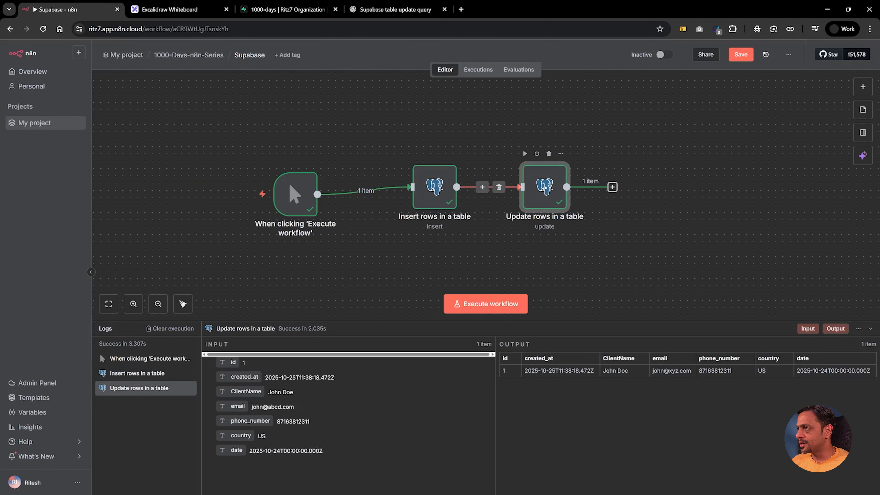
# Step: Add a Postgres 'Delete table or rows' node on Client-Info and review its command options
pyautogui.click(612, 187)
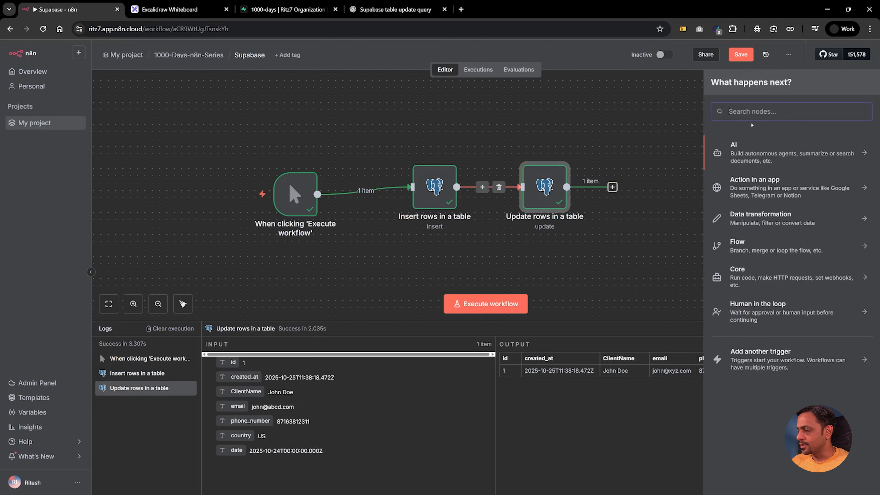
pyautogui.write('del')
pyautogui.press('BackSpace')
pyautogui.press('BackSpace')
pyautogui.press('BackSpace')
pyautogui.write('post')
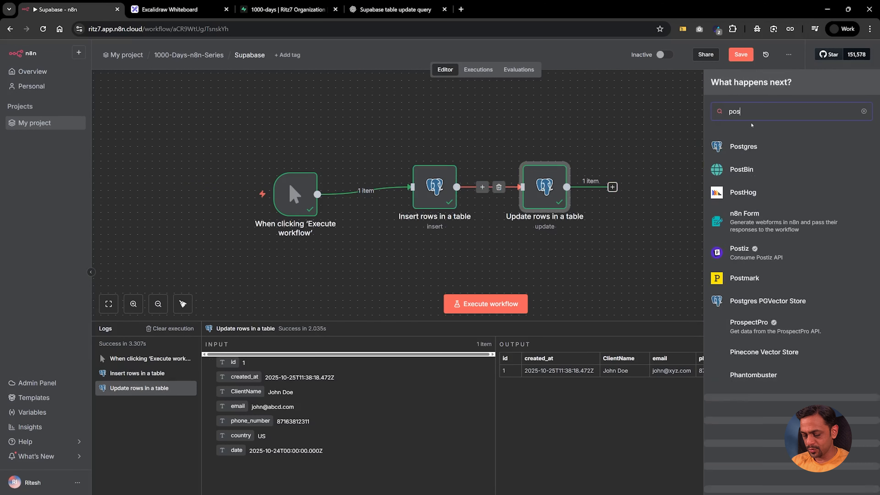
pyautogui.click(750, 147)
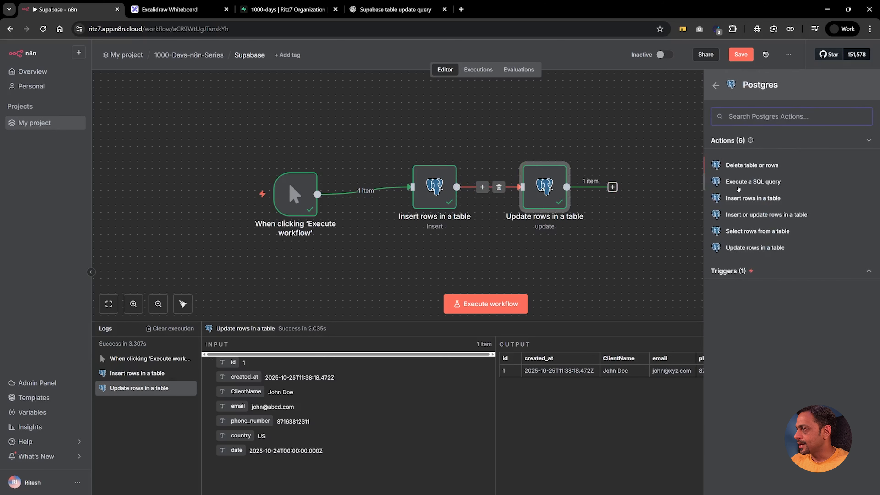
pyautogui.click(751, 166)
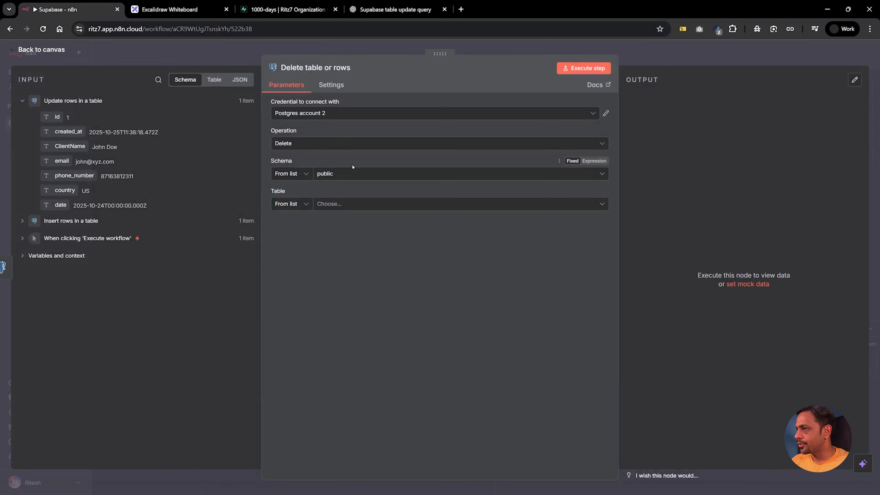
pyautogui.click(329, 203)
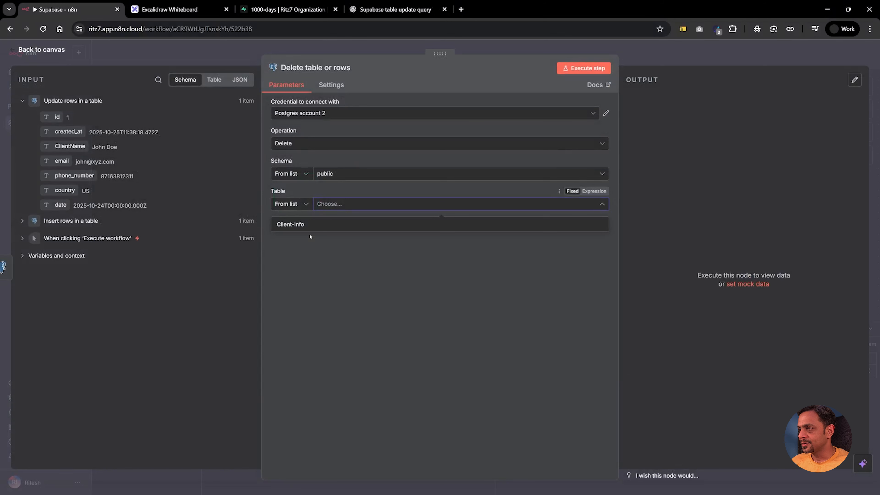
pyautogui.click(299, 228)
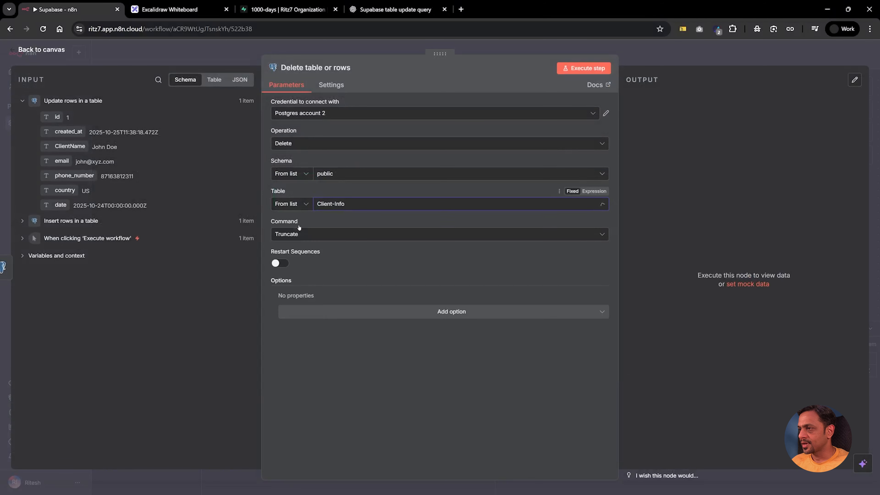
pyautogui.click(288, 234)
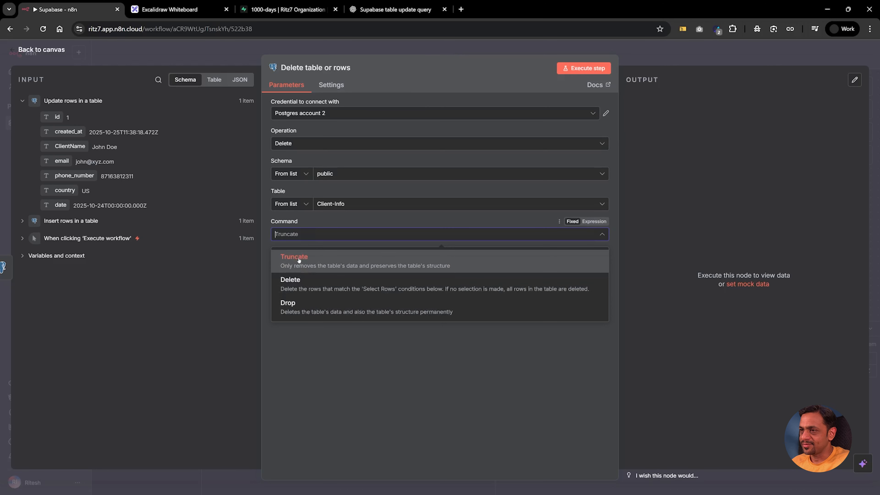
pyautogui.click(295, 5)
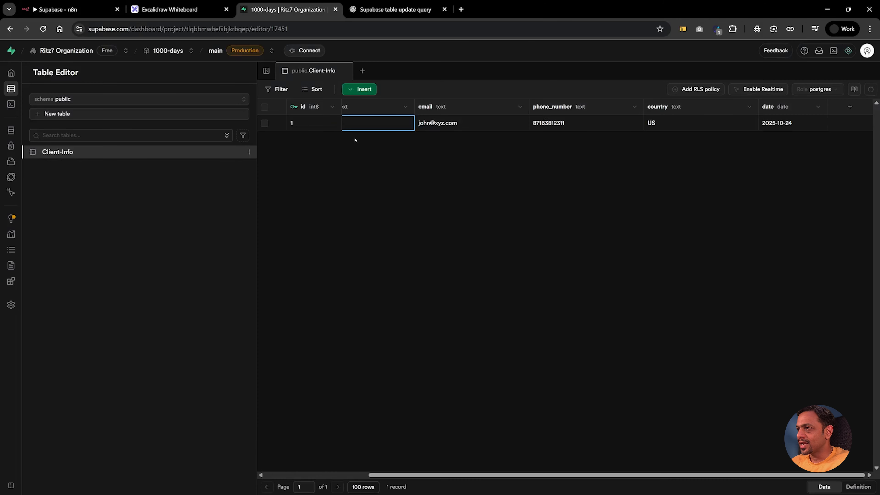
# Step: Insert a second Client-Info row in Supabase with another client's name and e-mail
pyautogui.click(362, 90)
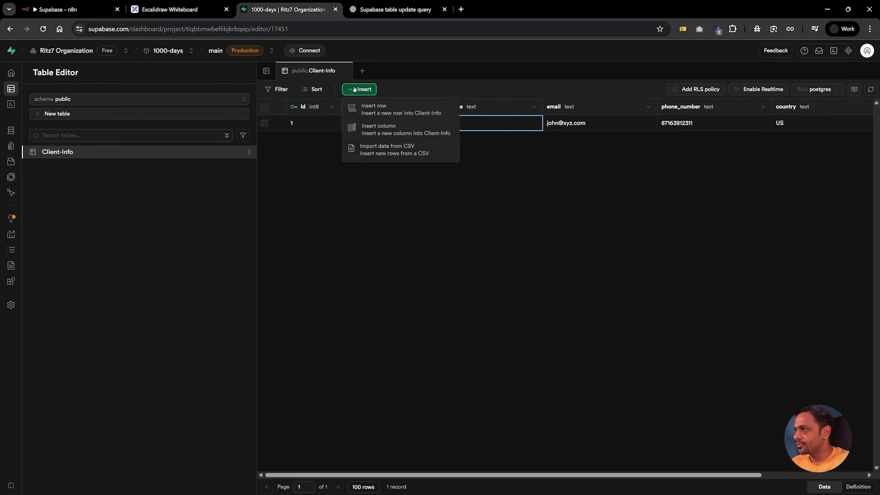
pyautogui.click(391, 111)
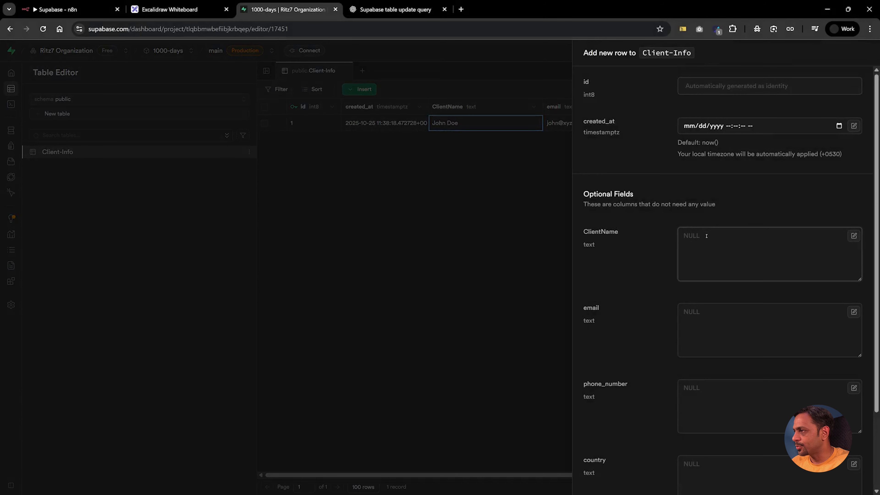
pyautogui.click(701, 318)
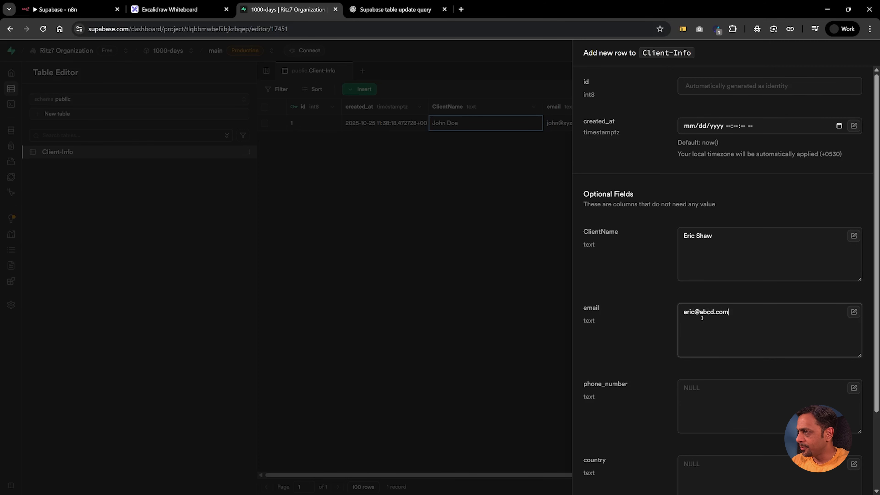
pyautogui.scroll(-3, 702, 318)
pyautogui.click(857, 481)
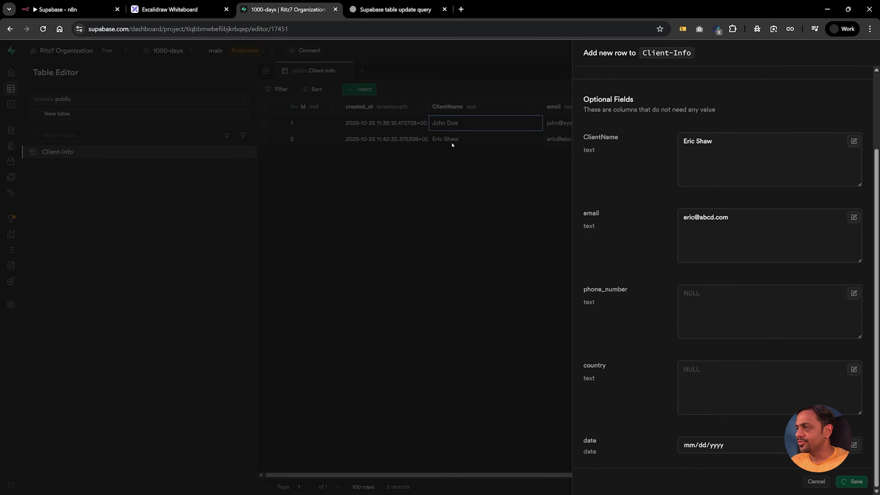
pyautogui.click(73, 9)
pyautogui.click(305, 234)
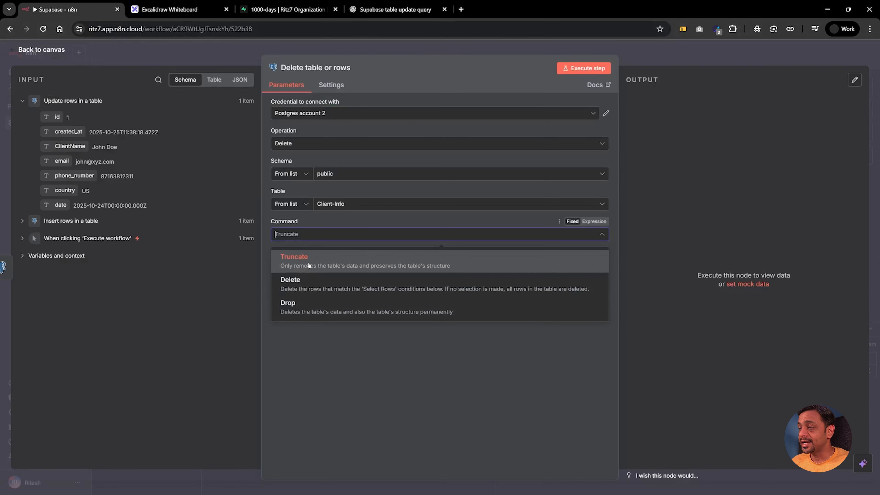
# Step: Make the Delete node remove Client-Info rows whose ClientName equals the new client's name, then test-run it
pyautogui.click(304, 285)
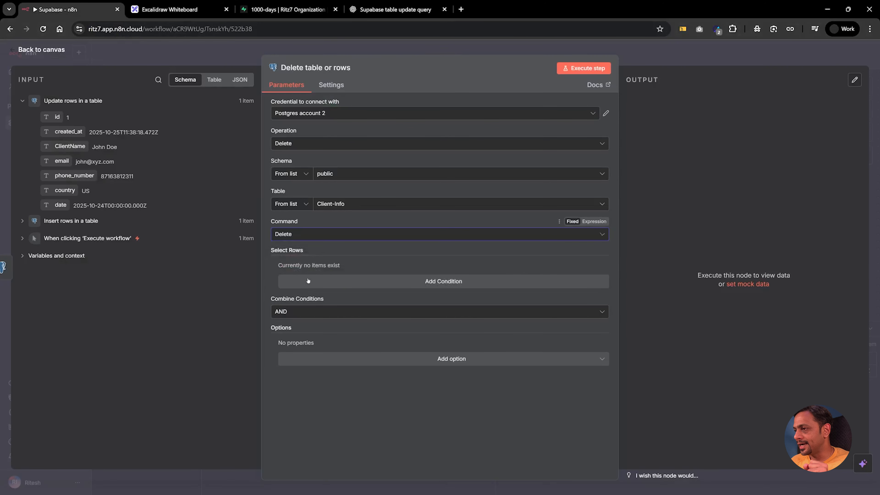
pyautogui.click(429, 281)
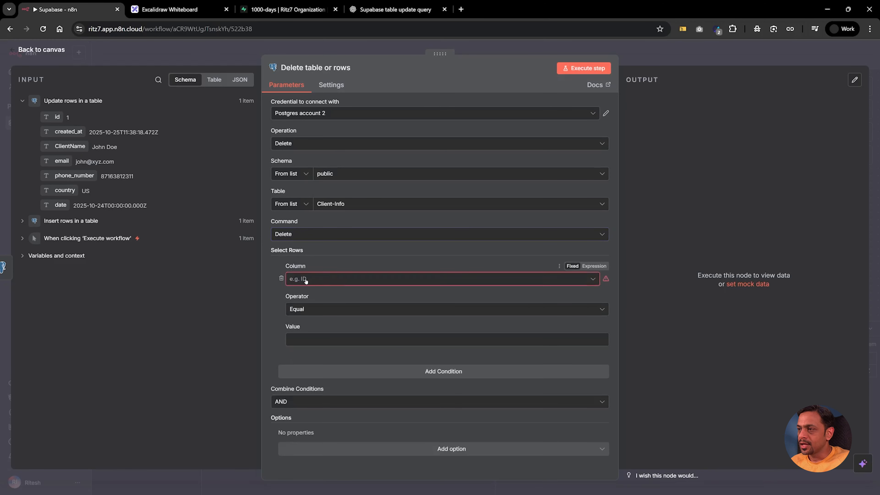
pyautogui.click(306, 282)
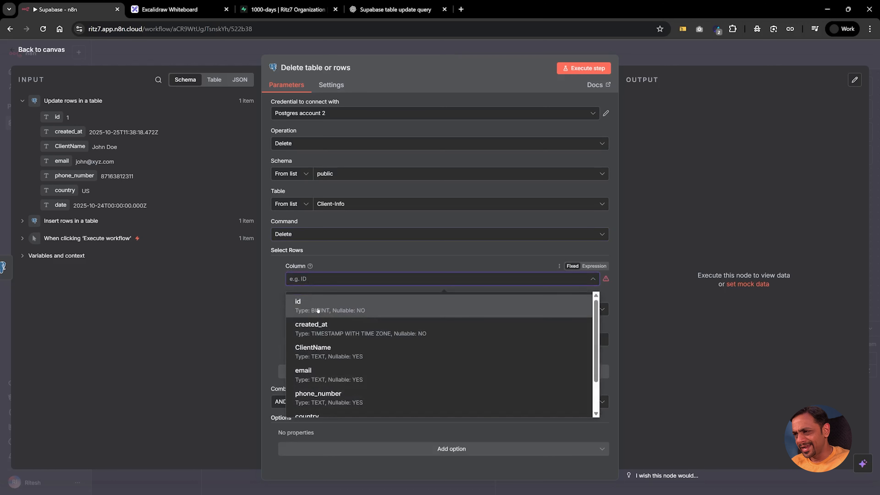
pyautogui.click(322, 353)
pyautogui.click(306, 340)
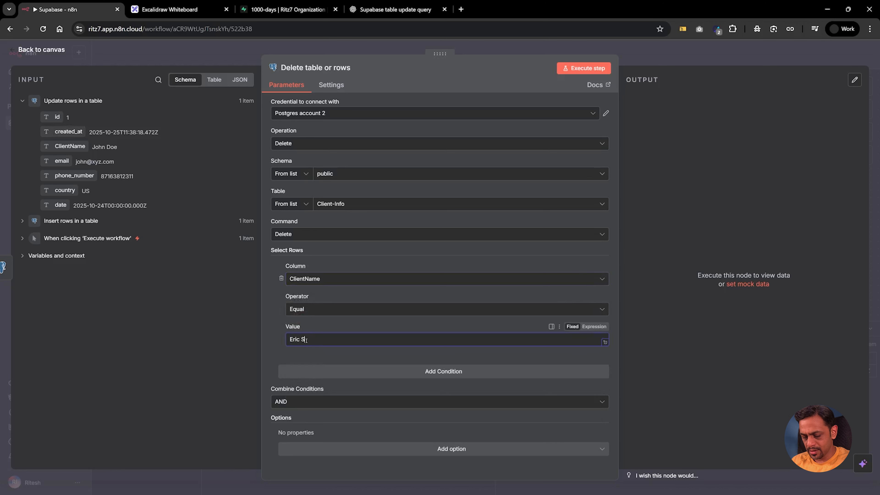
pyautogui.click(316, 353)
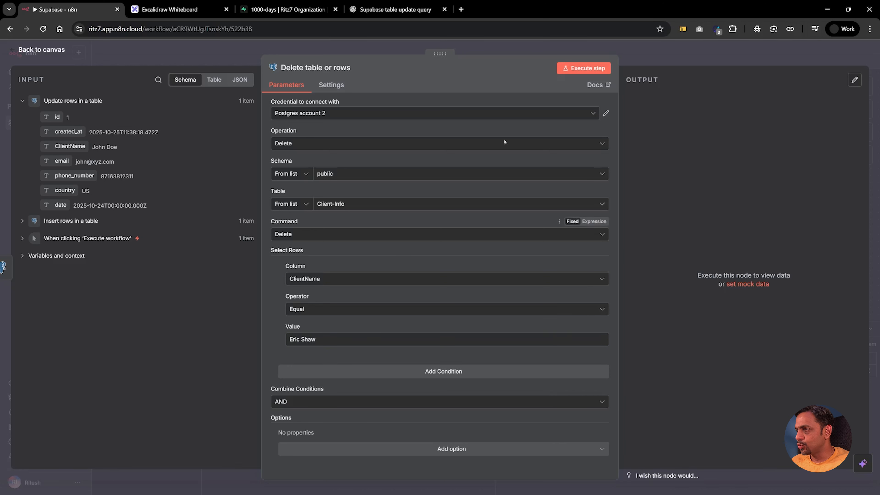
pyautogui.click(576, 67)
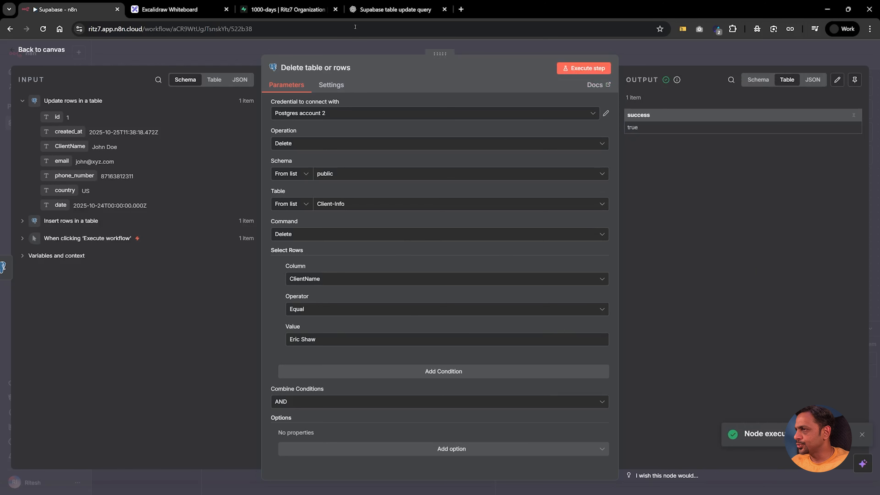
pyautogui.click(302, 11)
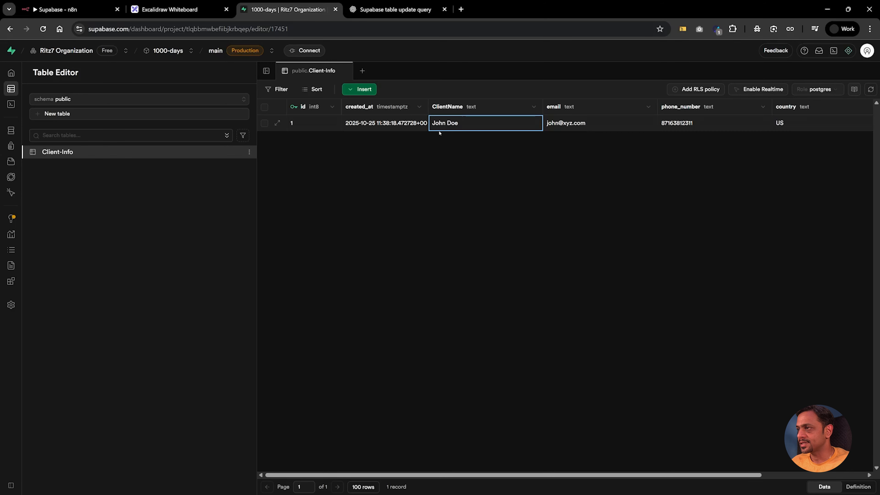
# Step: Confirm Client-Info is down to one row, then return to the n8n workflow canvas
pyautogui.click(72, 9)
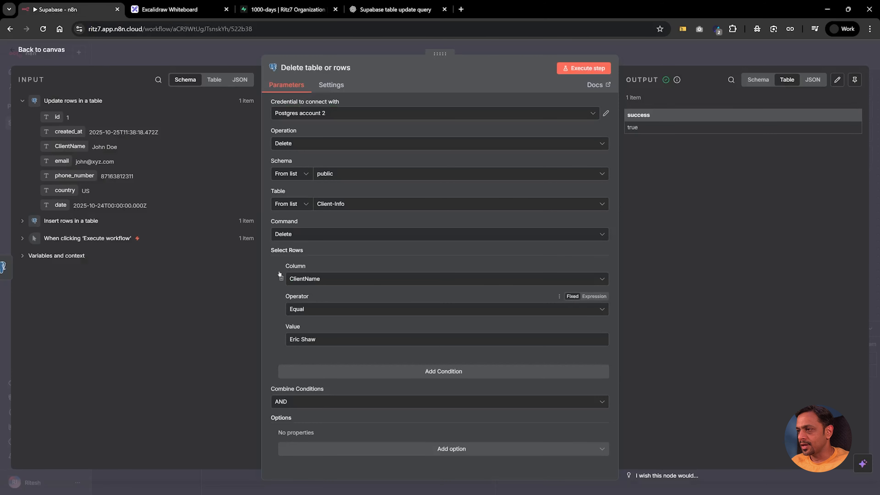
pyautogui.click(653, 55)
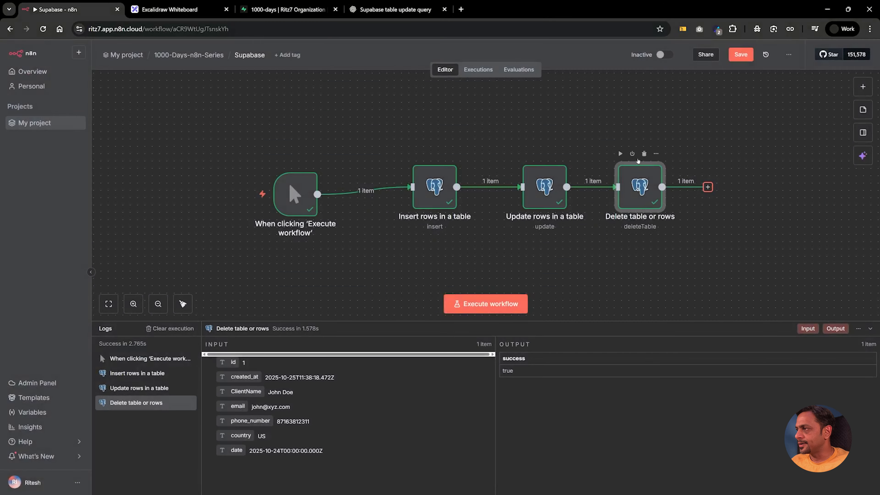
# Step: Add a Postgres 'Select rows from a table' node after Delete, reading the Client-Info table
pyautogui.click(708, 187)
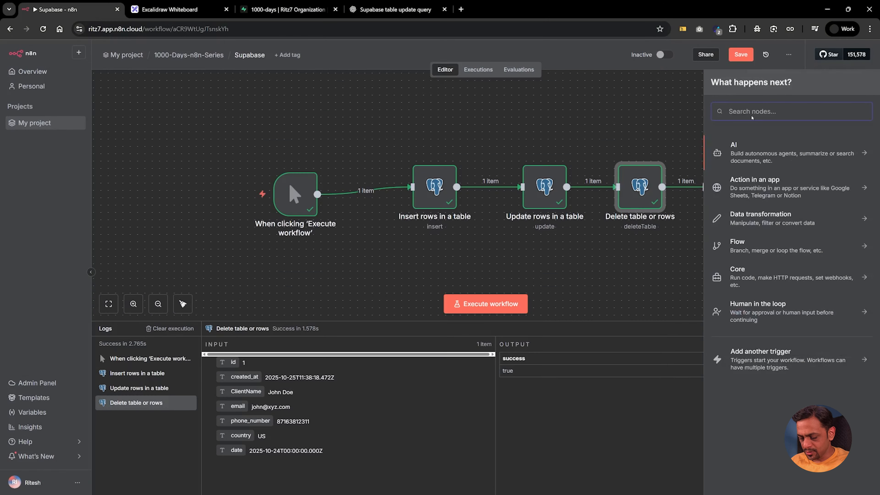
pyautogui.write('post')
pyautogui.click(744, 146)
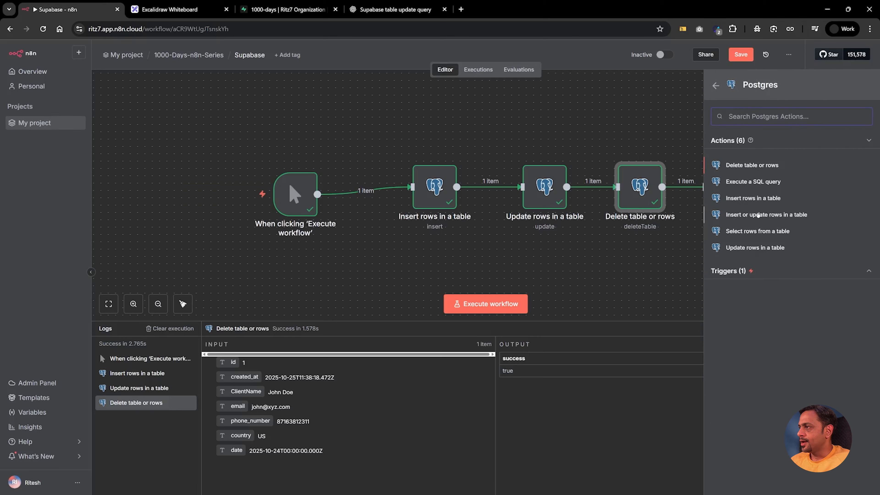
pyautogui.click(740, 231)
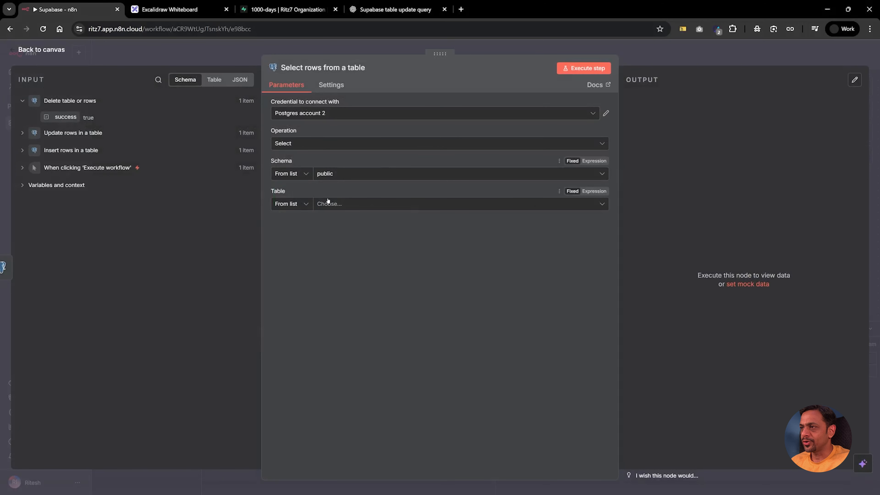
pyautogui.click(328, 205)
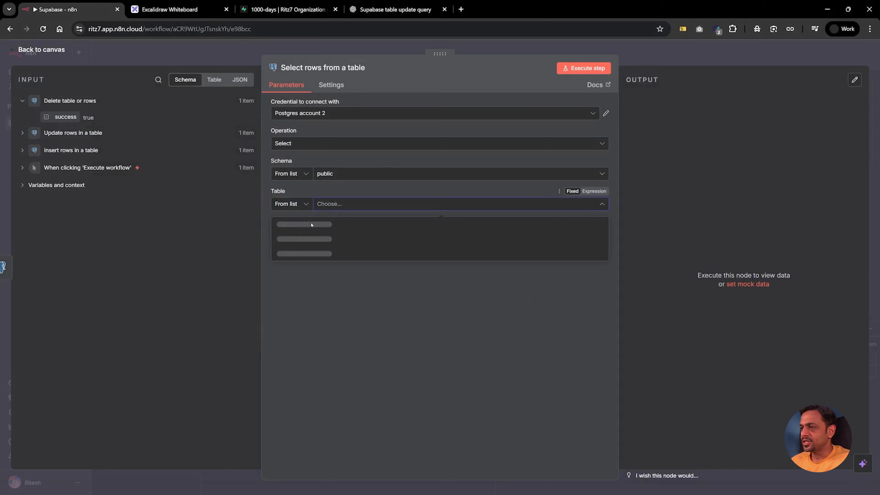
pyautogui.click(303, 227)
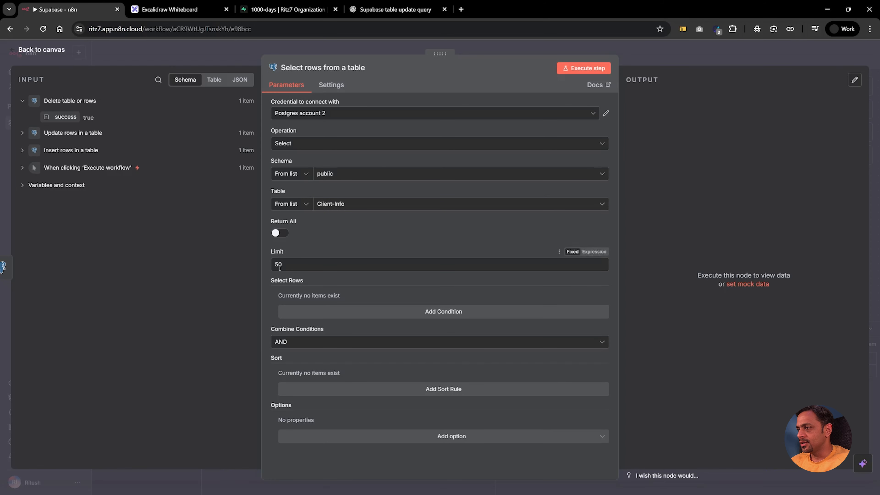
# Step: Try a ClientName condition, then remove it so the select keeps Limit 50 and no conditions
pyautogui.click(428, 312)
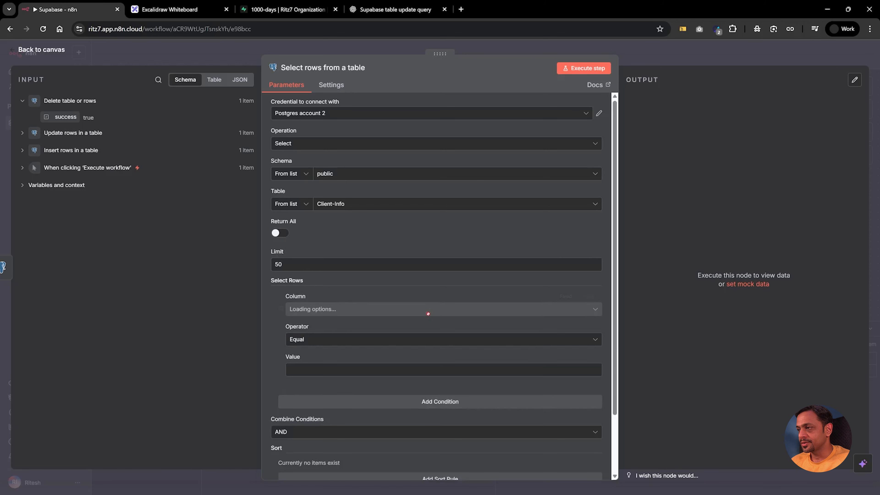
pyautogui.click(311, 309)
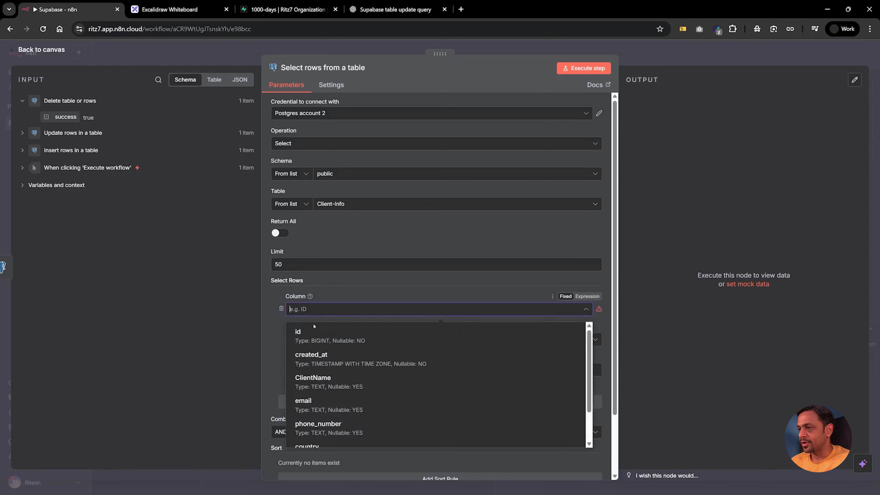
pyautogui.click(319, 382)
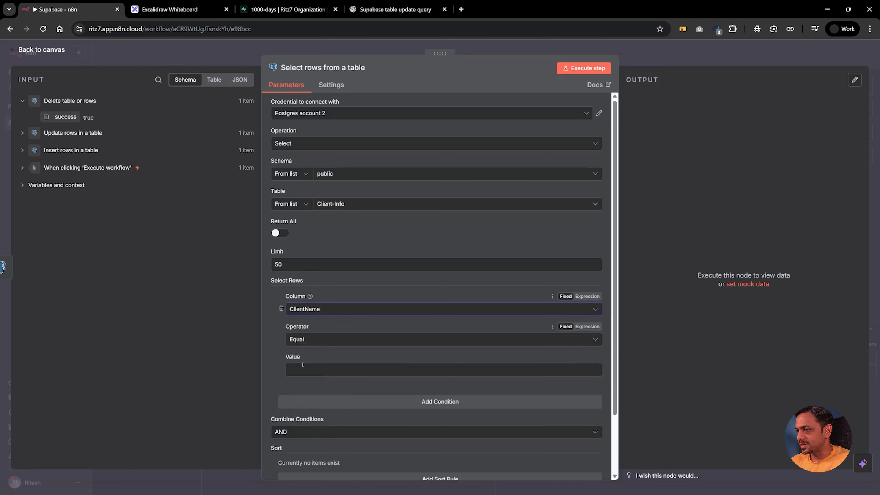
pyautogui.click(281, 309)
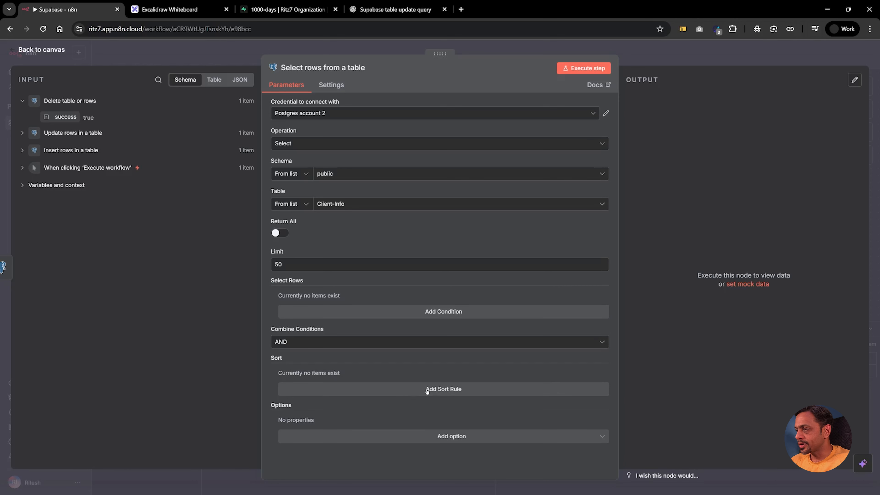
pyautogui.click(439, 437)
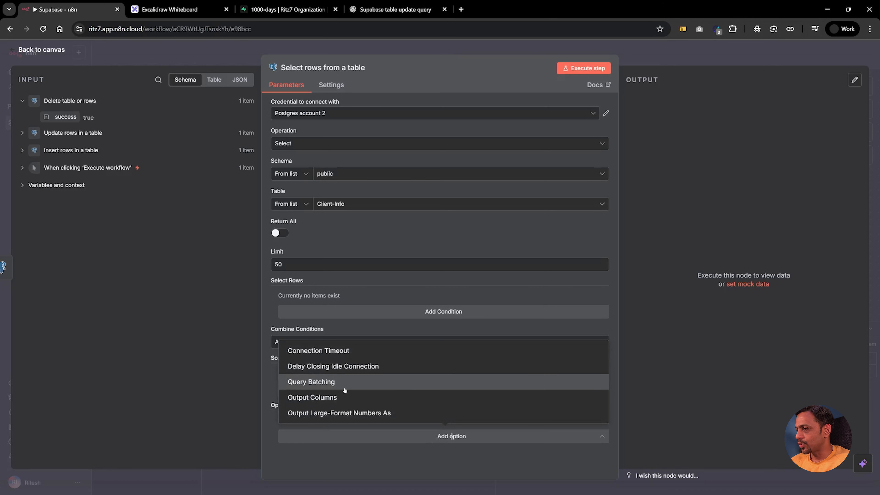
pyautogui.click(274, 381)
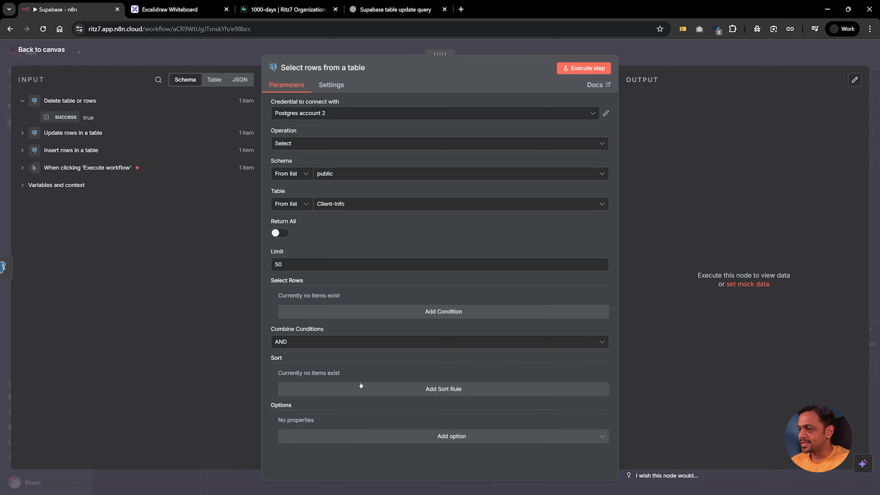